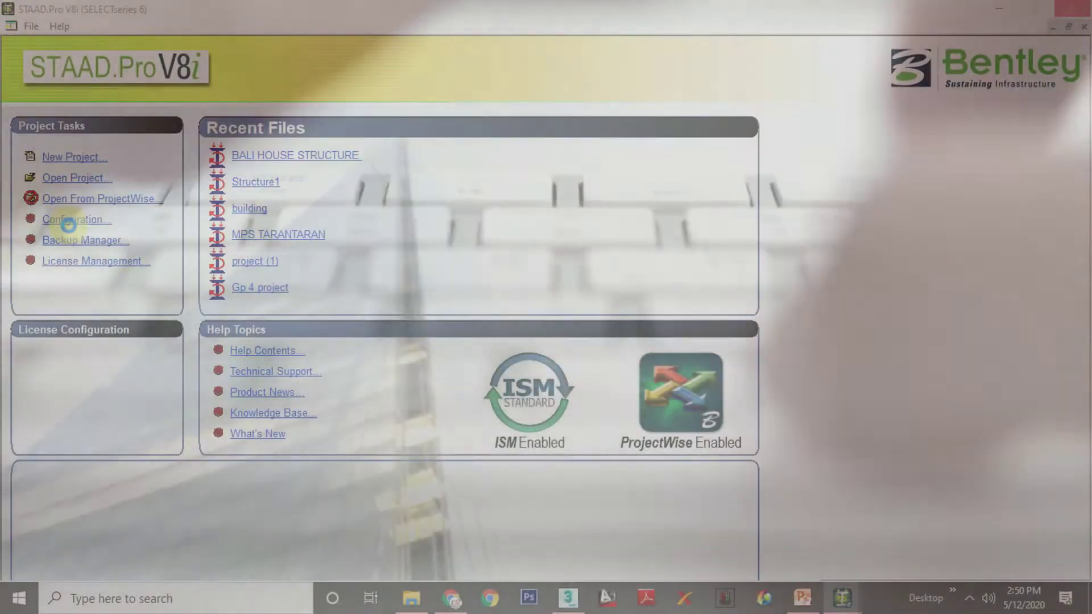
Review the program configuration's base unit and default design codes, leaving the settings as they are
left_click(74, 219)
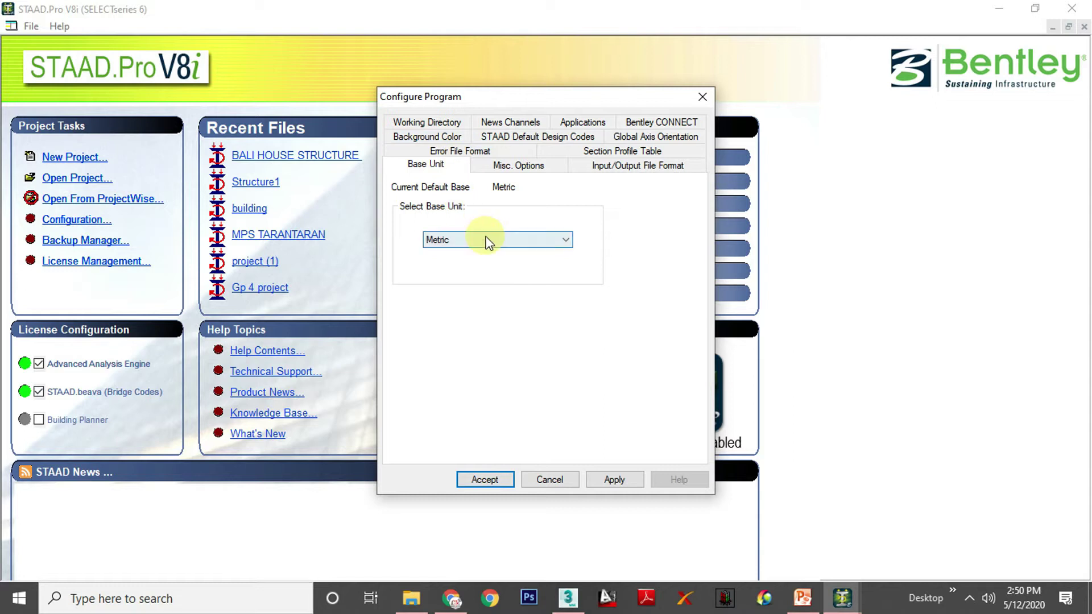
left_click(537, 136)
left_click(616, 217)
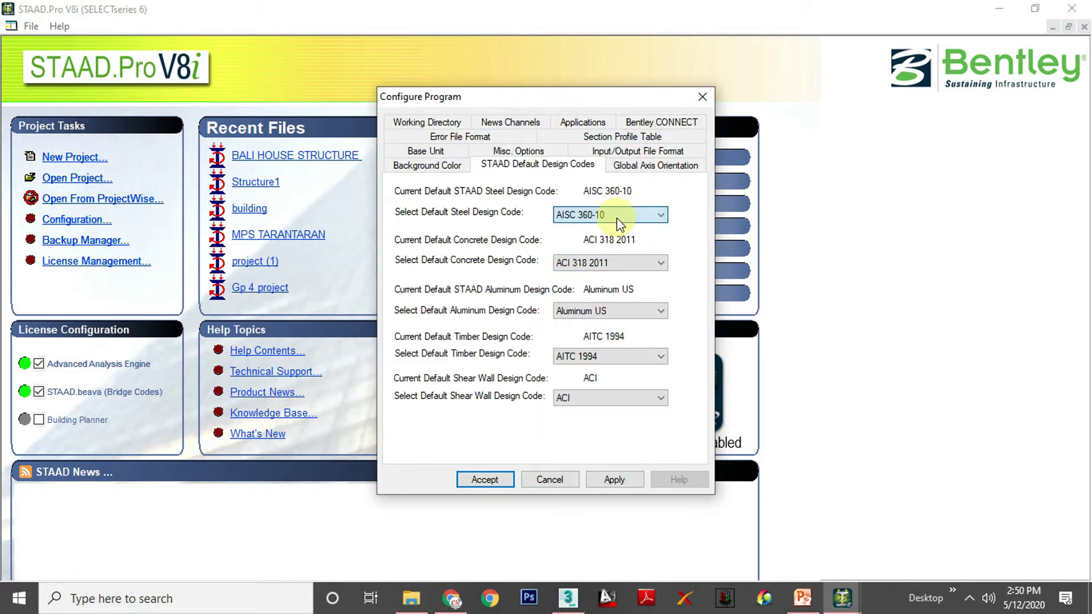
left_click(701, 98)
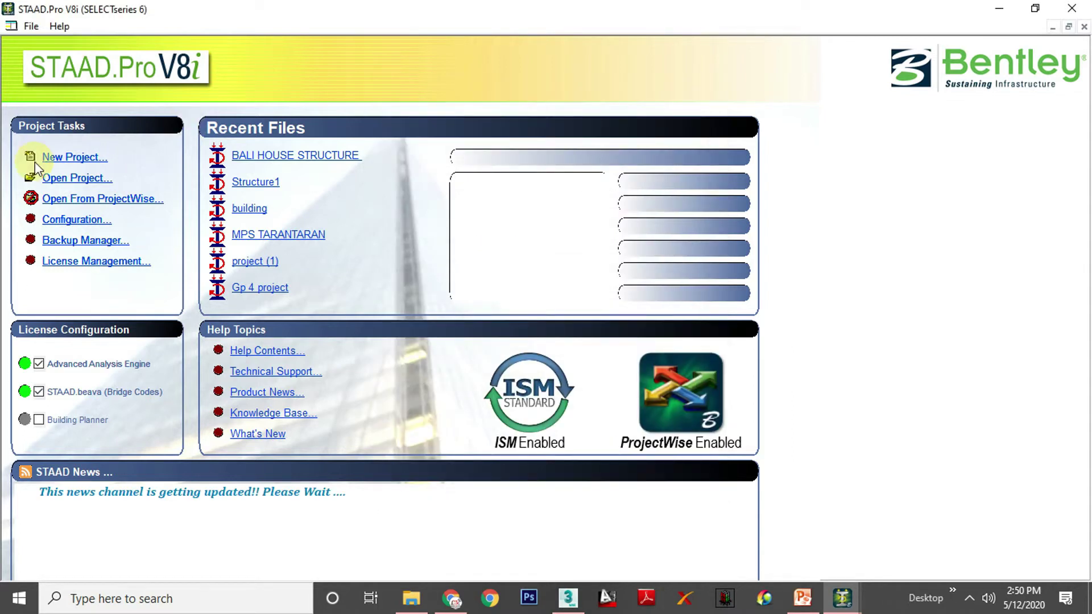
Create a Space model named STRUCTIRE 1 in metres and kilonewtons, starting with beams, and dismiss the drawing grid
left_click(93, 158)
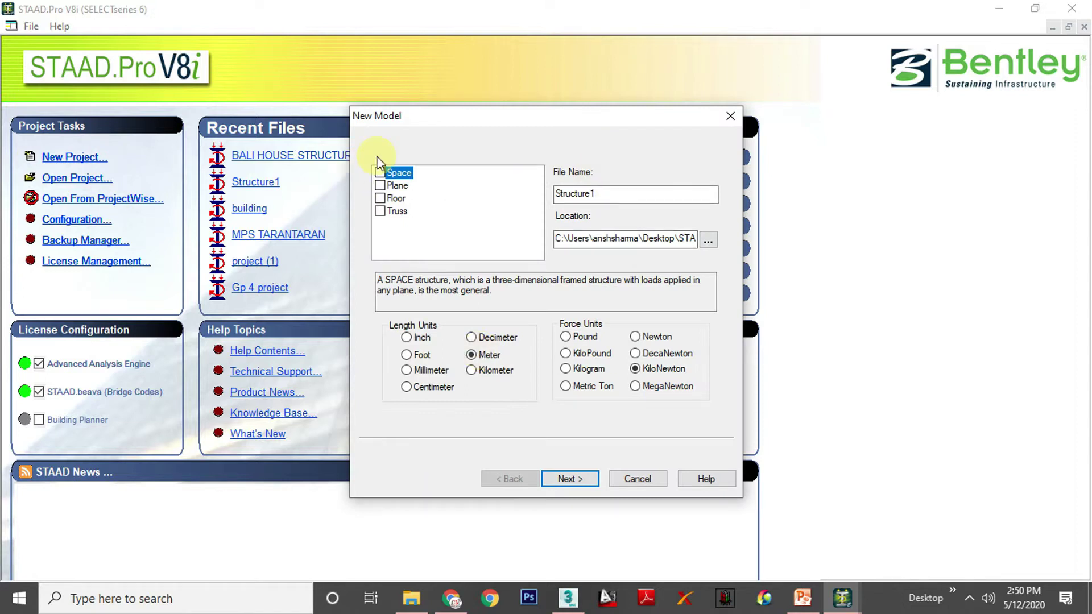
left_click(585, 481)
left_click(538, 345)
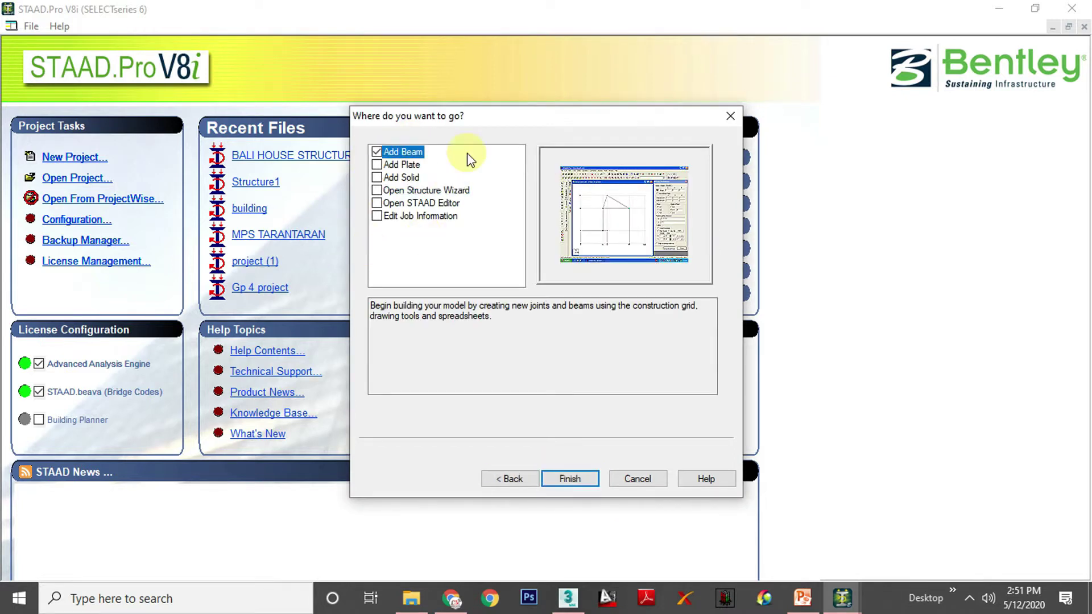
left_click(551, 475)
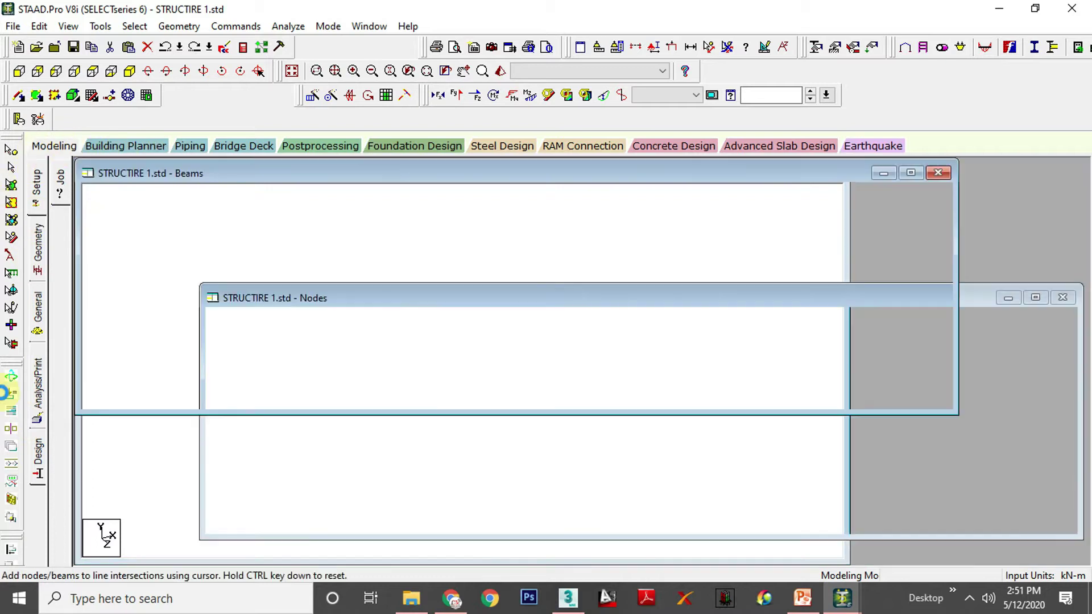
left_click(356, 529)
left_click(1080, 166)
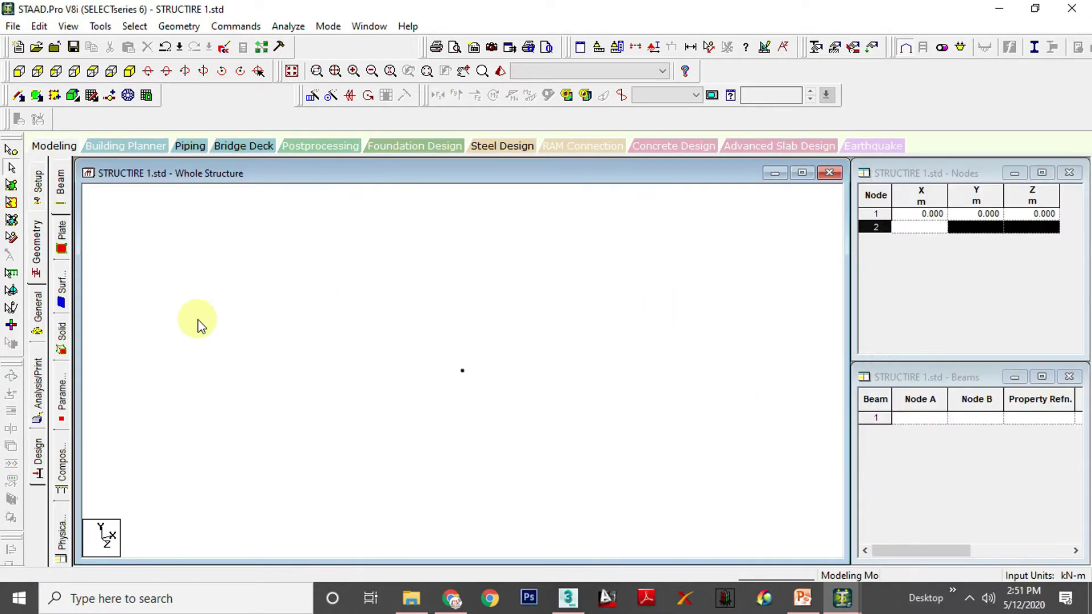
Repeat the origin node three times along X at 3 m spacing with linked steps, forming a line of beams
left_click(11, 152)
left_click_drag(364, 273, 642, 471)
left_click(313, 95)
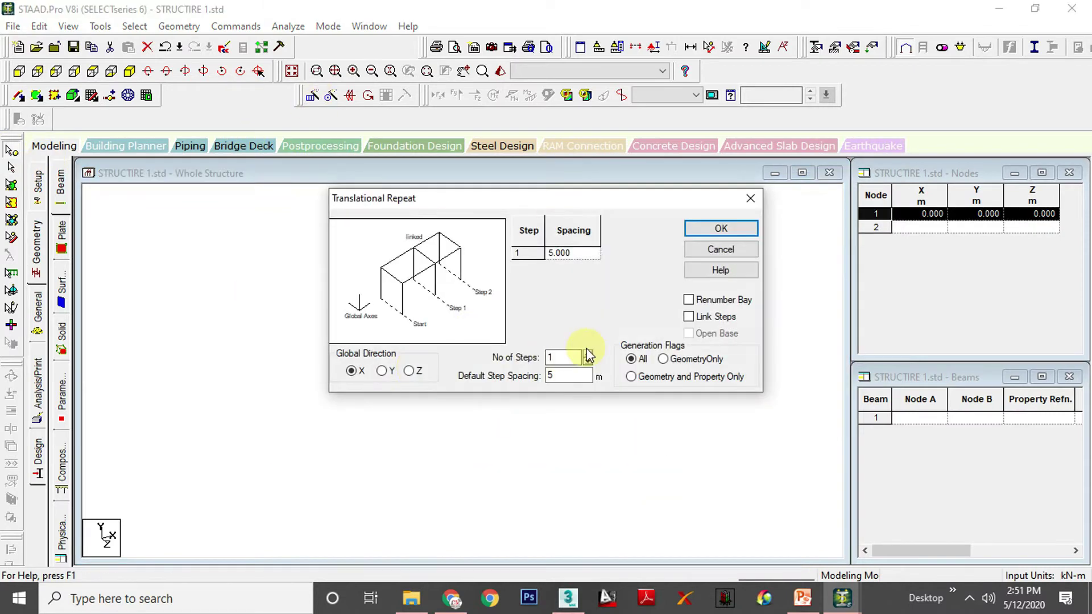
left_click(720, 228)
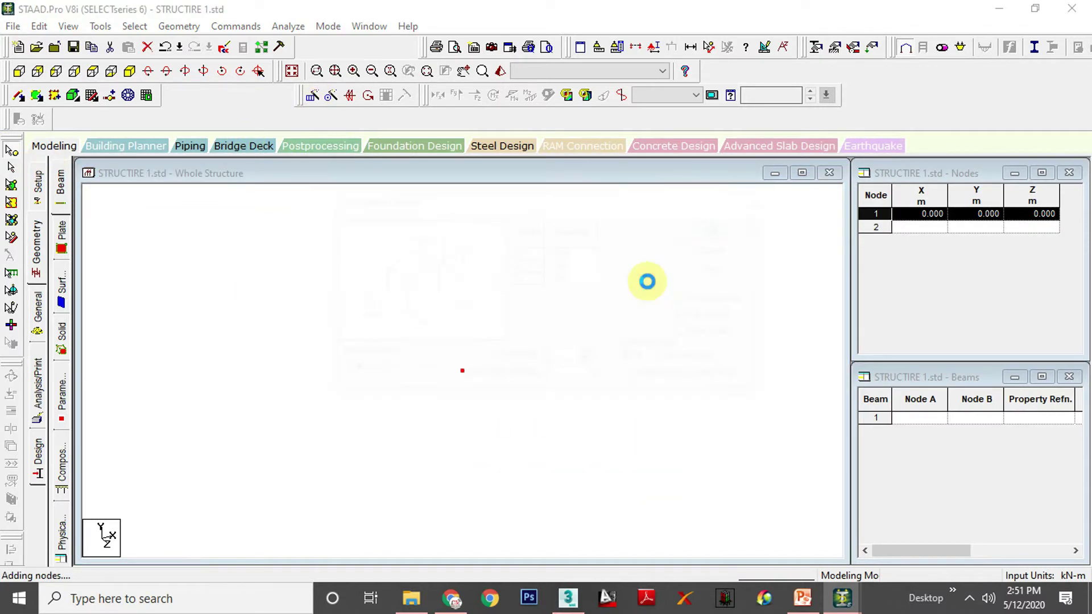
Insert a node at the midpoint of the middle beam
left_click_drag(514, 341, 453, 379)
right_click(454, 379)
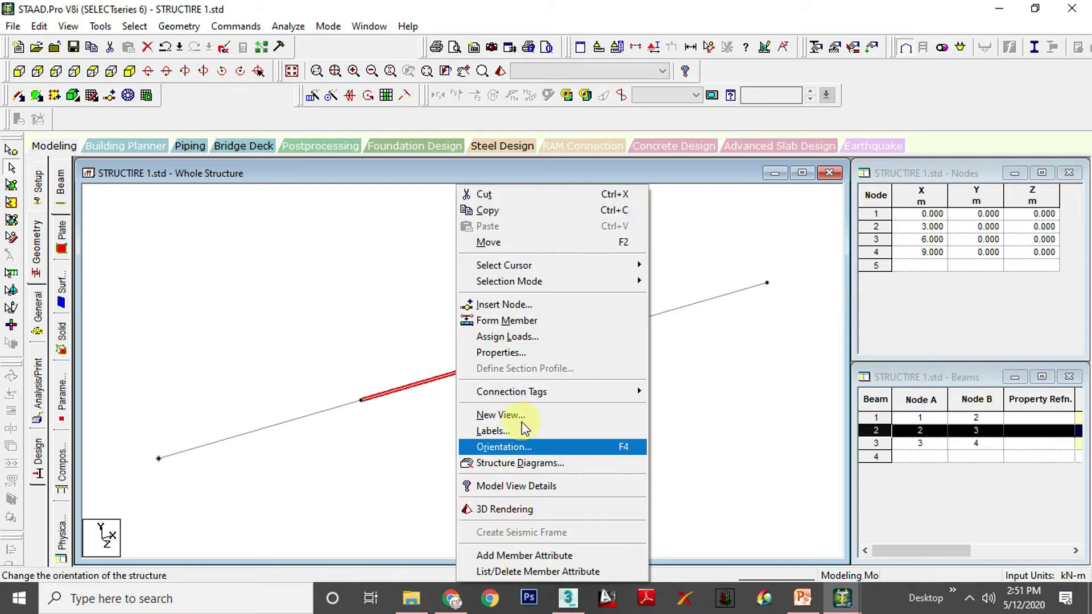
left_click(489, 302)
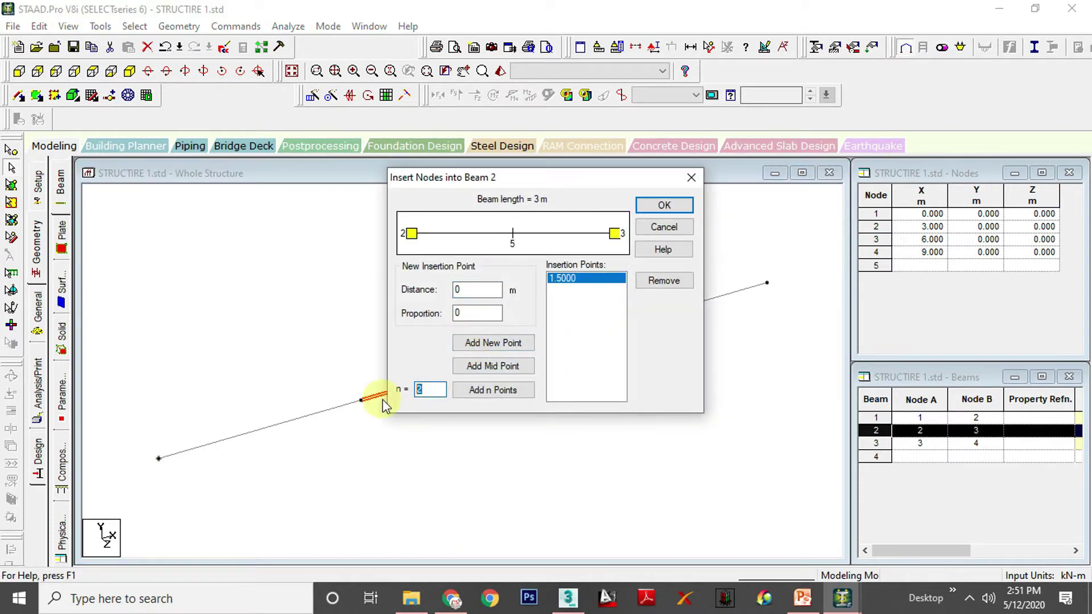
key("Return")
Move the inserted midpoint node 3 m in the Y direction
left_click(15, 150)
left_click_drag(340, 229, 490, 410)
left_click_drag(459, 323, 487, 384)
right_click(486, 344)
left_click(563, 137)
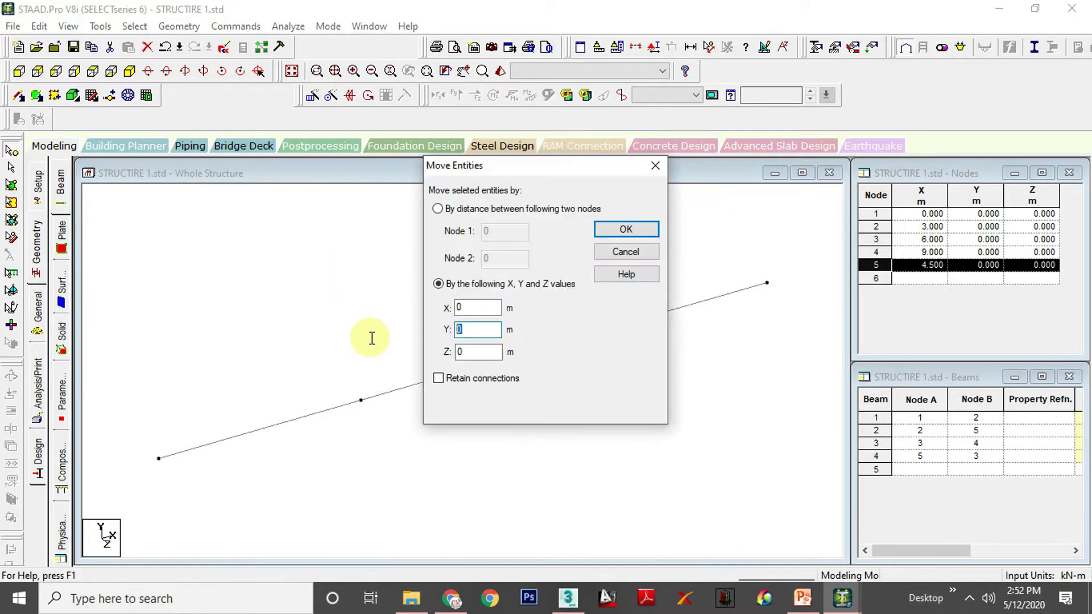
type("3")
key("Return")
left_click(583, 335)
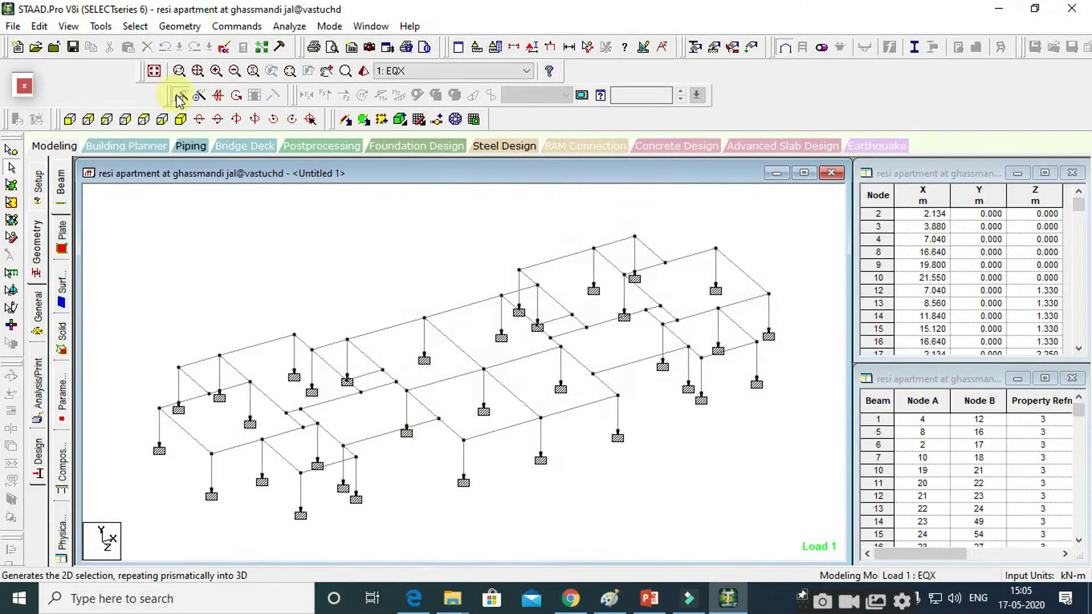
Look at the Translational Repeat options for the apartment building's single-storey frame
left_click(178, 95)
left_click(699, 252)
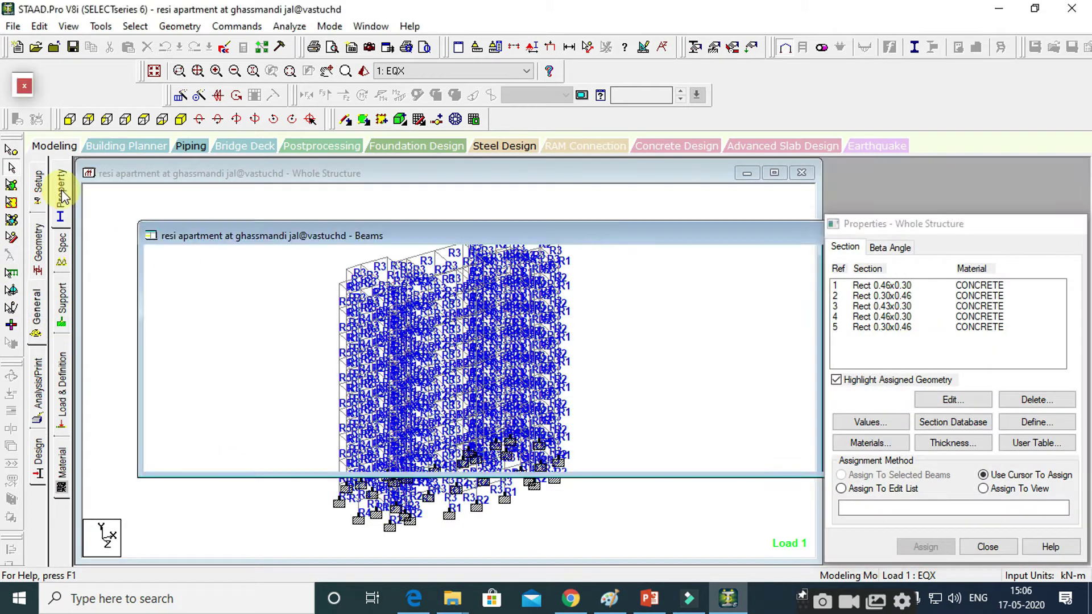
Examine which members of the building each of the five rectangular concrete sections is assigned to
left_click(927, 286)
scroll(494, 413, "up", 1)
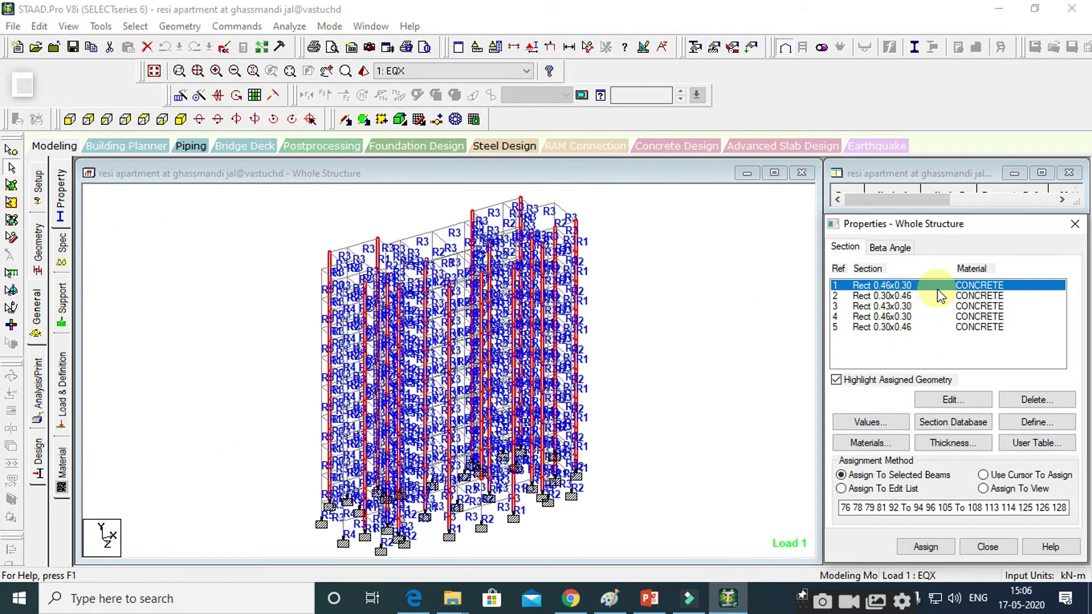
left_click(935, 294)
left_click(877, 306)
left_click(876, 316)
left_click(875, 327)
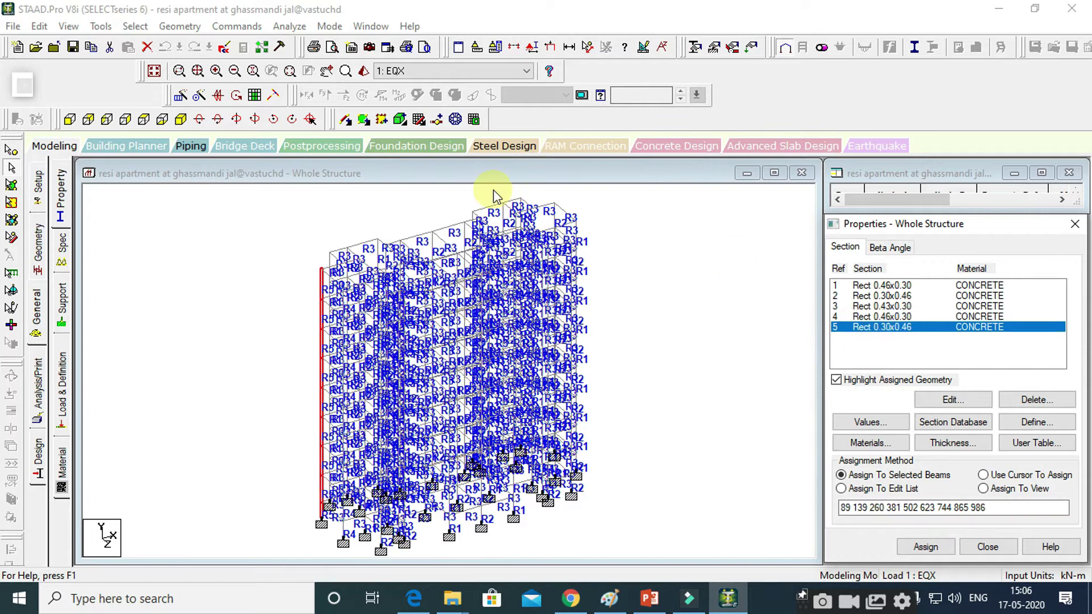
Render the whole building in 3D, view it from different angles and close the rendering
left_click(362, 72)
left_click_drag(502, 352, 570, 316)
left_click_drag(686, 252, 652, 252)
left_click(646, 280)
Inspect the nodes assigned to Support 2, try to edit that support and look at the support creation options
left_click(61, 302)
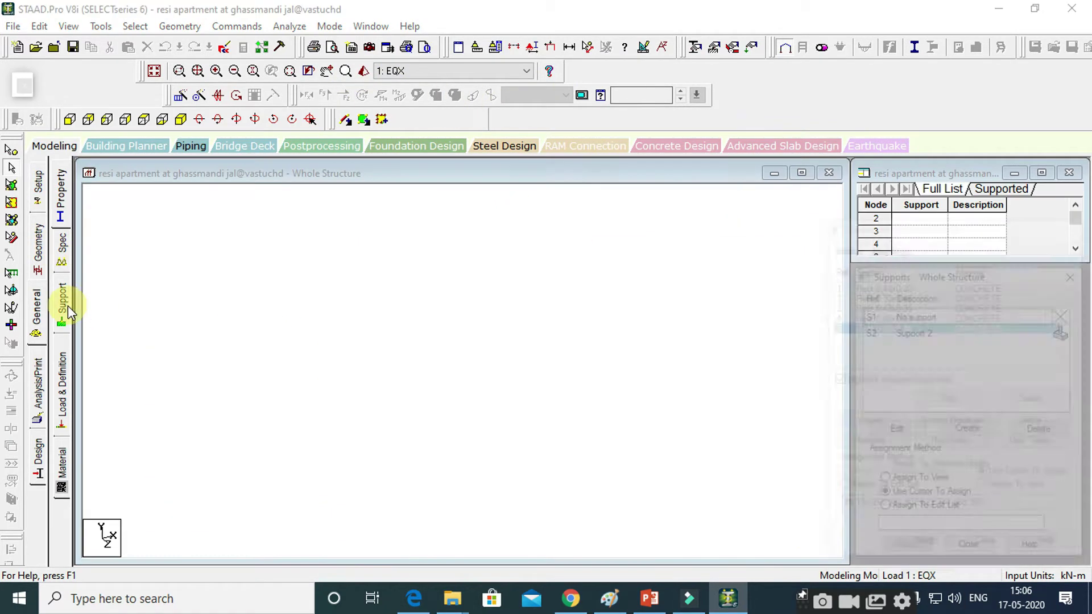
left_click(957, 333)
left_click(902, 431)
left_click(1075, 353)
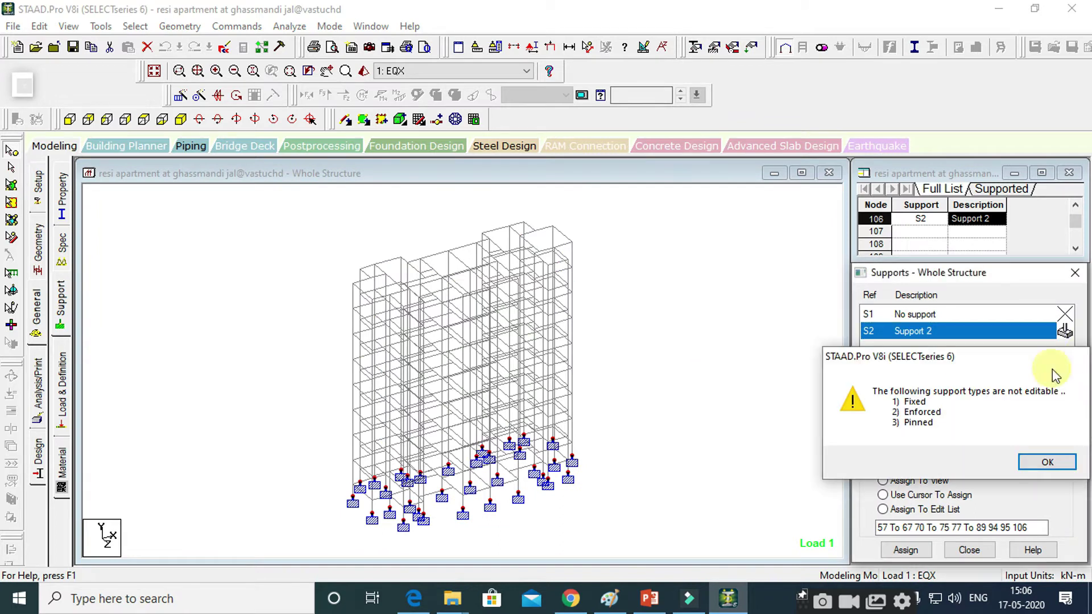
left_click(959, 425)
left_click(949, 563)
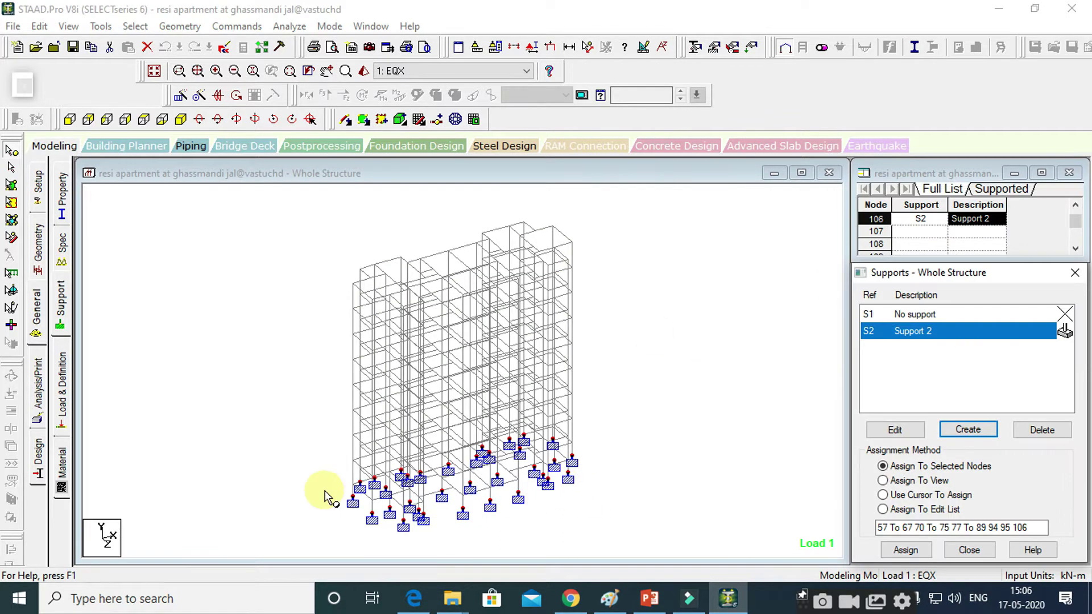
Examine the uniform member loads and floor loads of load case 3 on the structure, including in plan view
left_click(62, 389)
double_click(849, 200)
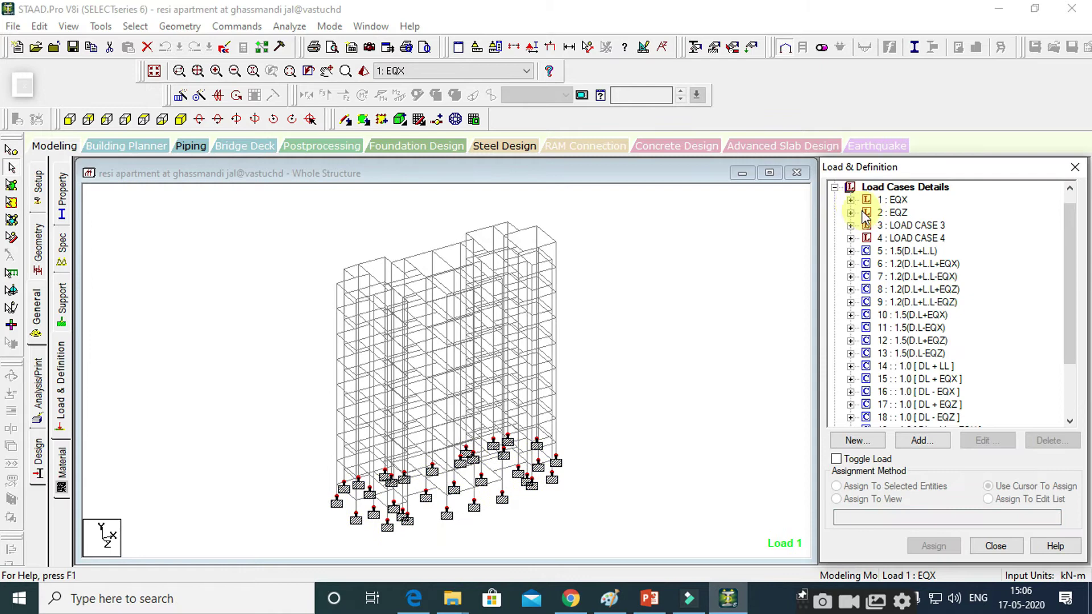
left_click(851, 237)
left_click(927, 251)
left_click(925, 264)
left_click(942, 303)
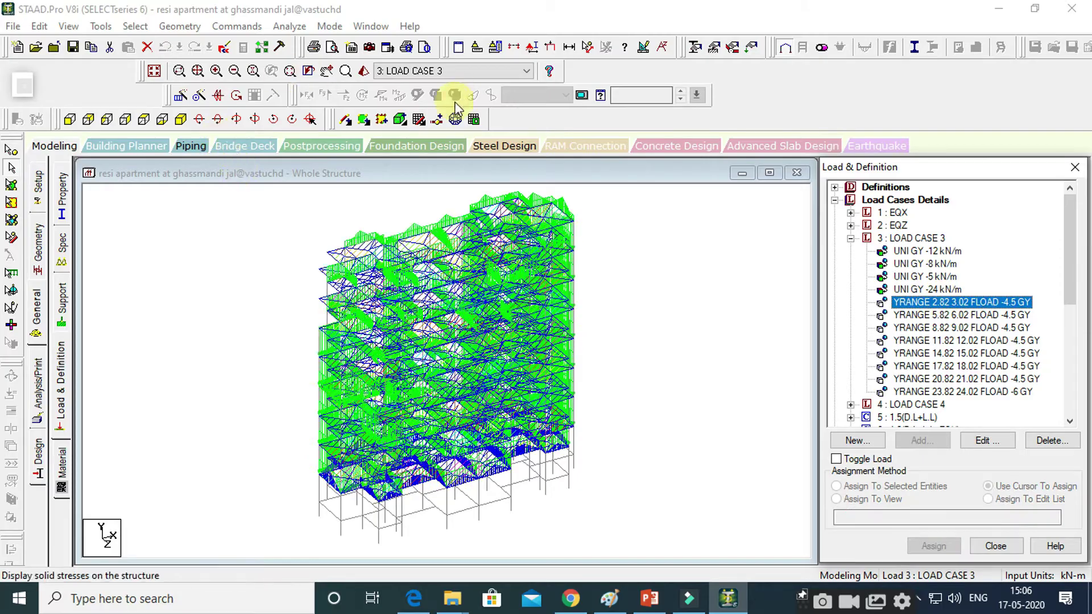
left_click(143, 119)
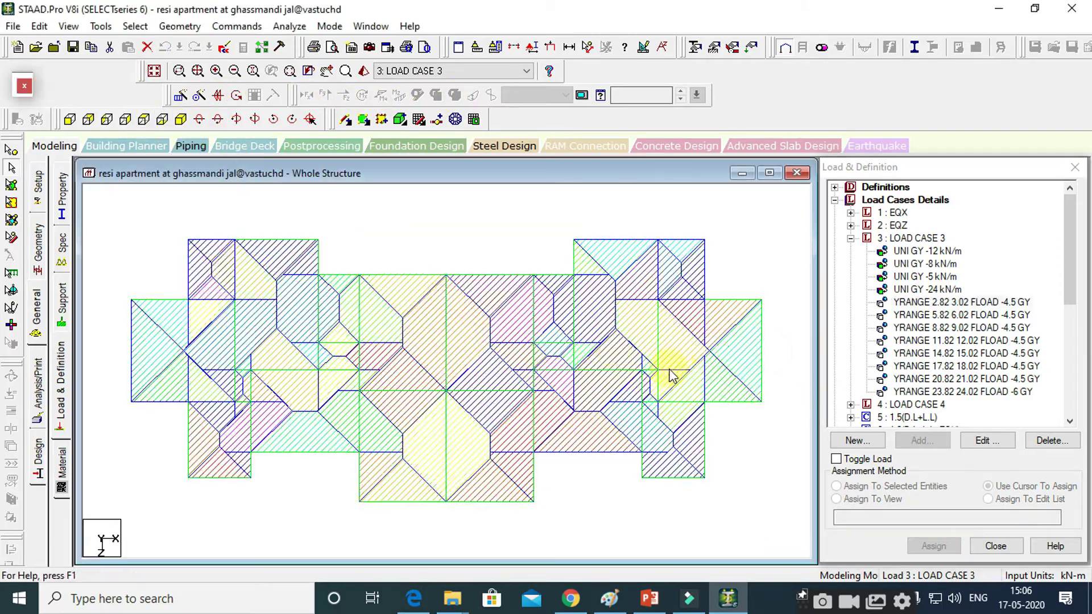
Examine the floor loads of load case 4 on the structure in isometric view
left_click(850, 405)
left_click(915, 328)
left_click_drag(1065, 244, 1061, 193)
left_click(153, 71)
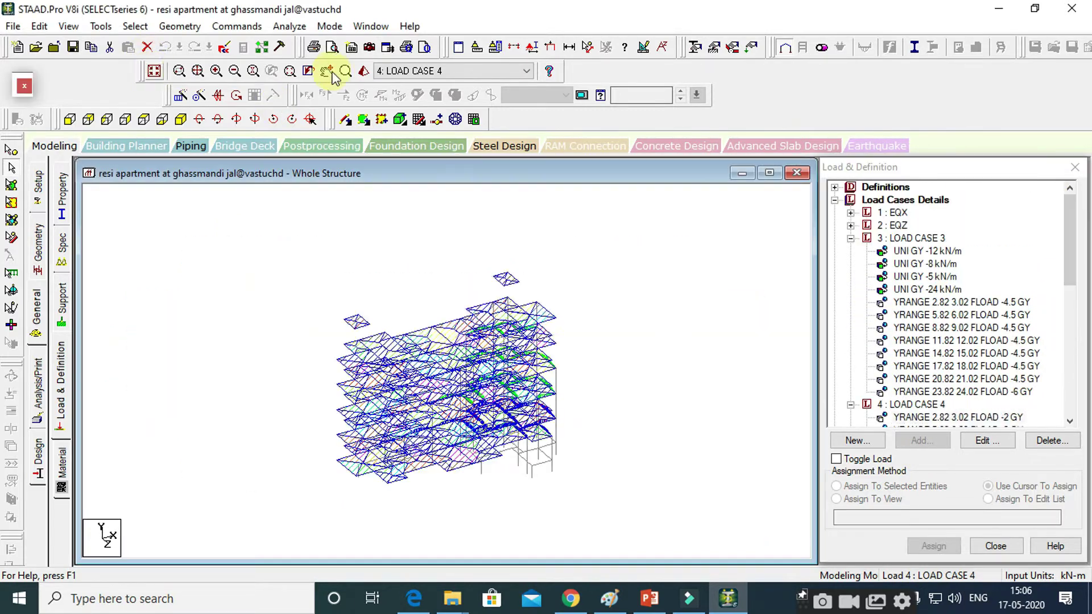
Check the 1893 seismic loads contained in the EQX and EQZ load cases
left_click(851, 212)
left_click(918, 225)
left_click(851, 238)
left_click(918, 251)
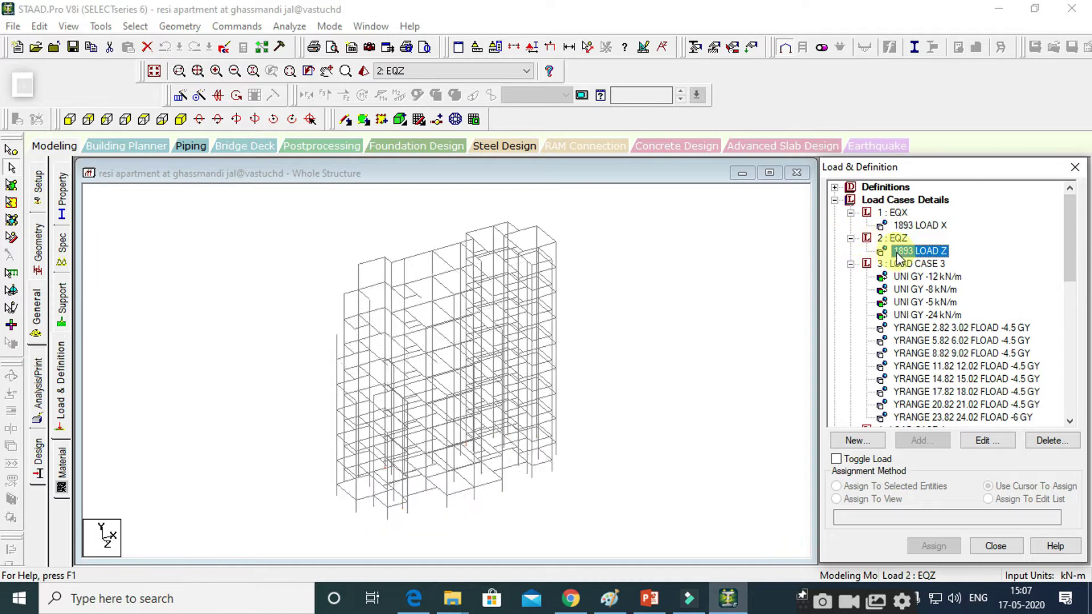
Examine the IS 1893 - 2002 seismic definition with its zone parameters, selfweight, member weight and floor weight entries
left_click_drag(1065, 237, 1070, 191)
left_click(834, 187)
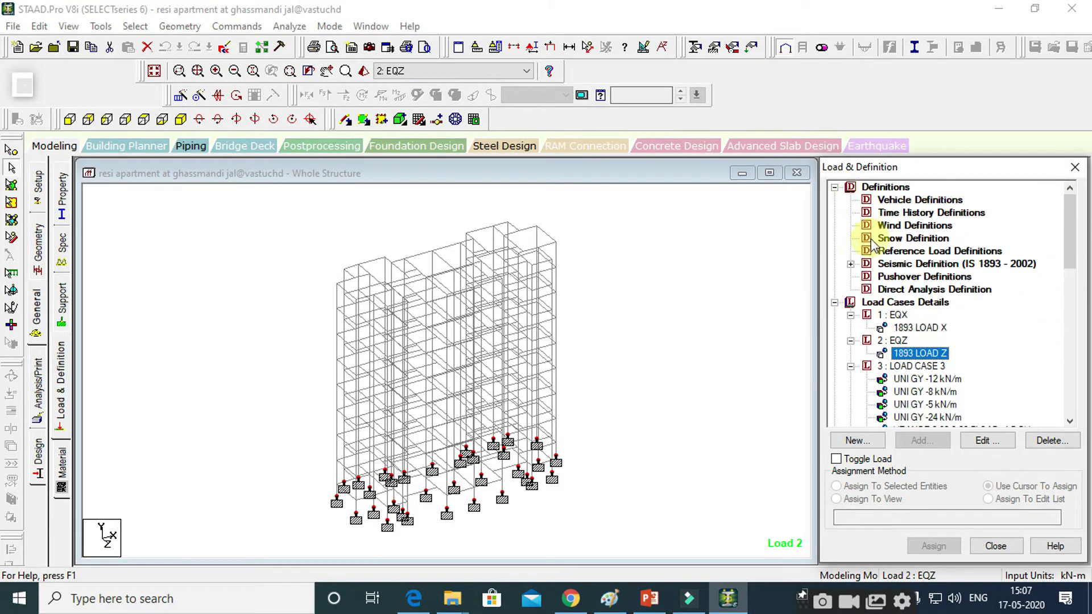
left_click(851, 263)
left_click(866, 276)
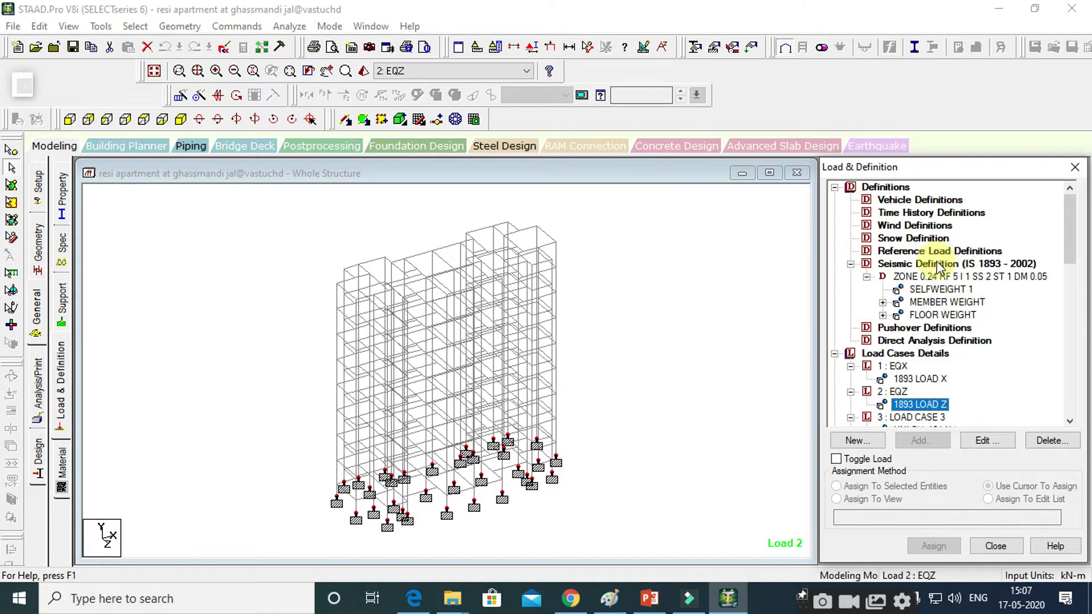
Review the concrete design setup for code IS456 and its definable design parameters
left_click(39, 452)
left_click(60, 242)
left_click(964, 187)
left_click(974, 390)
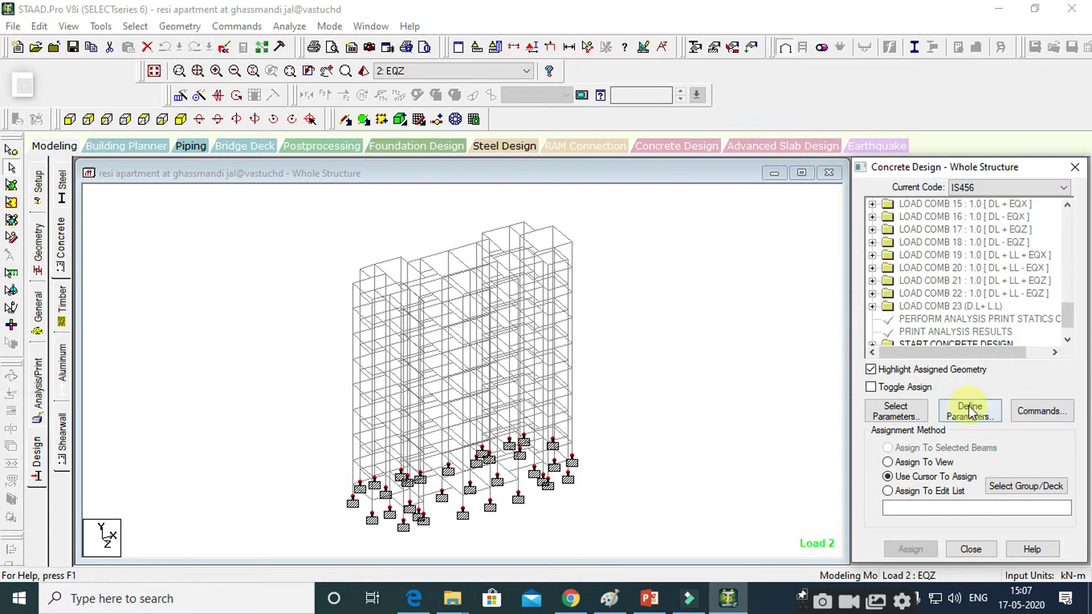
left_click(969, 411)
left_click(696, 439)
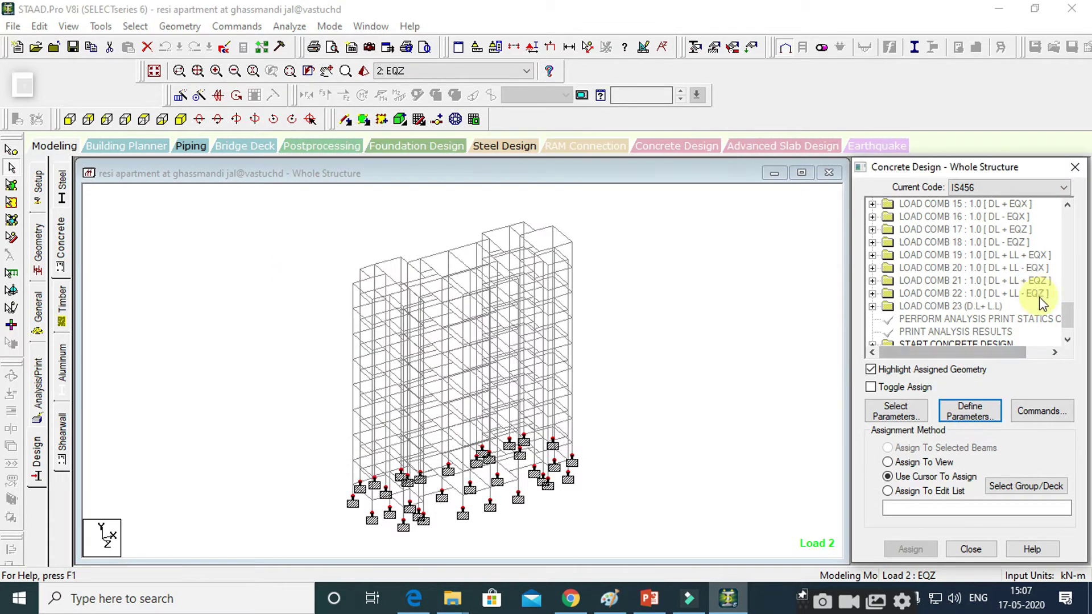
Examine the beam design, column design and end commands under START CONCRETE DESIGN
scroll(1040, 298, "down", 2)
left_click(872, 319)
left_click(935, 294)
left_click(933, 306)
left_click(947, 319)
left_click(961, 331)
left_click(653, 397)
Check the analysis command settings, run the analysis and design of the building, and finish the run
left_click(238, 26)
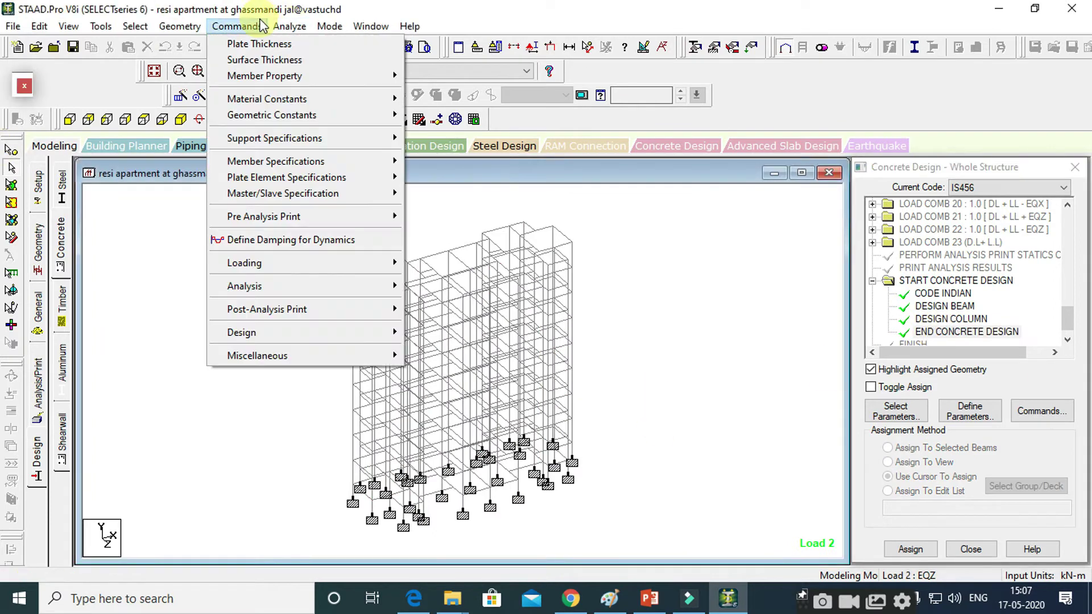
mouse_move(280, 287)
left_click(522, 342)
left_click(489, 389)
left_click(290, 26)
left_click(318, 39)
left_click(443, 319)
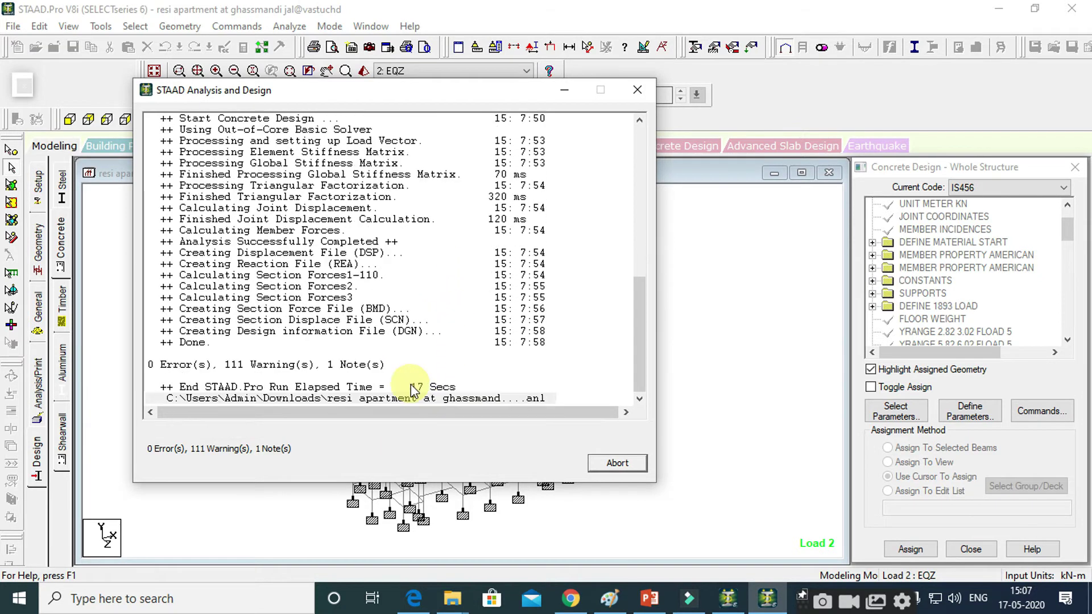
left_click(617, 463)
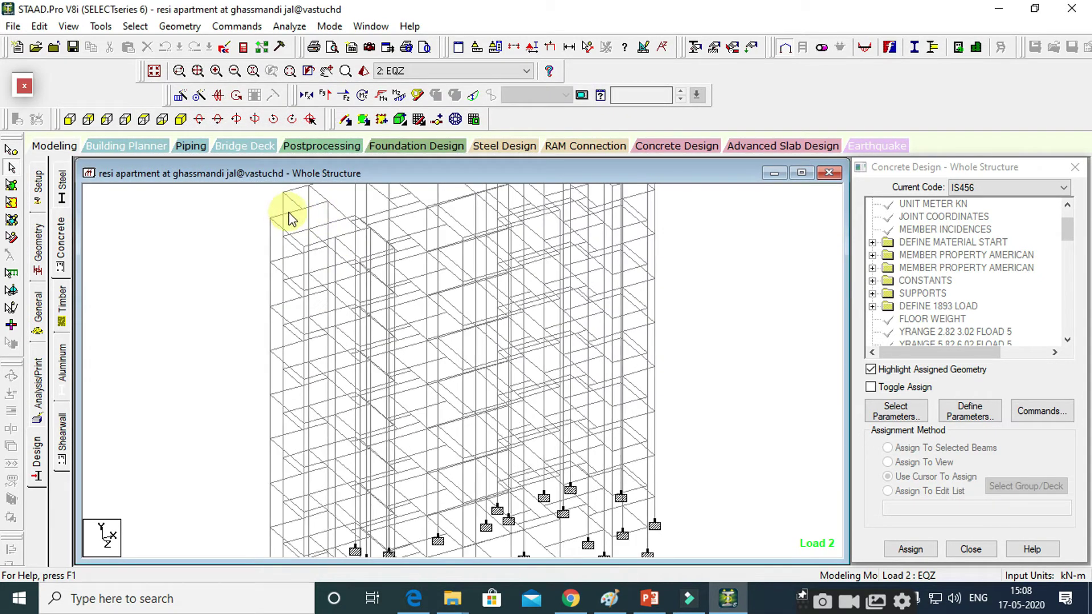
Inspect the detail dialogs of two members near the building's edge and close them
double_click(291, 219)
left_click(729, 115)
double_click(318, 289)
left_click(632, 138)
left_click(730, 114)
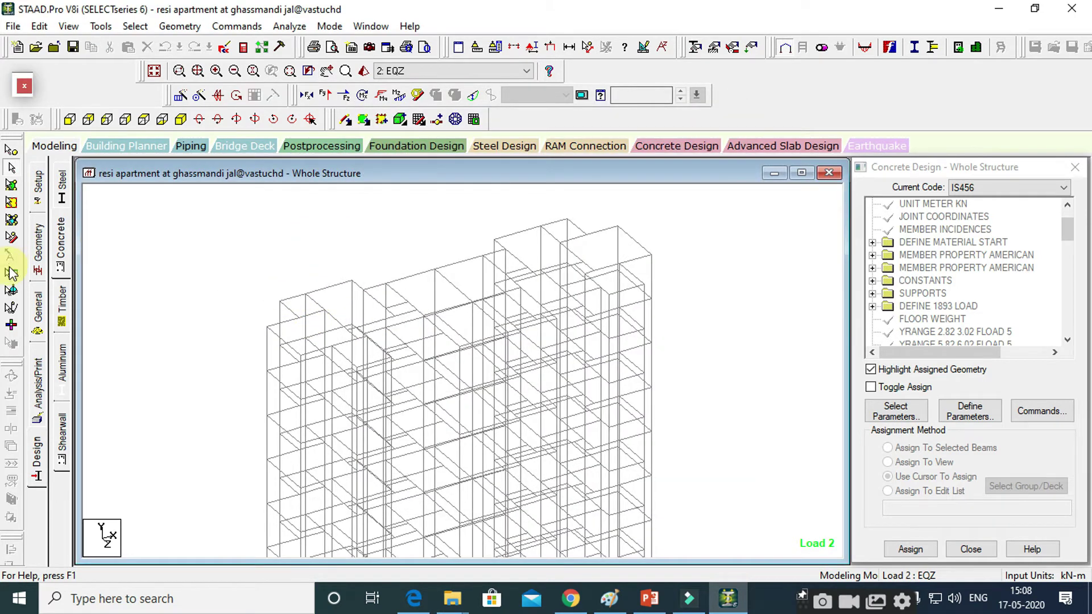
Enter postprocessing with all load cases selected and examine the structure's results
left_click(317, 143)
left_click(567, 419)
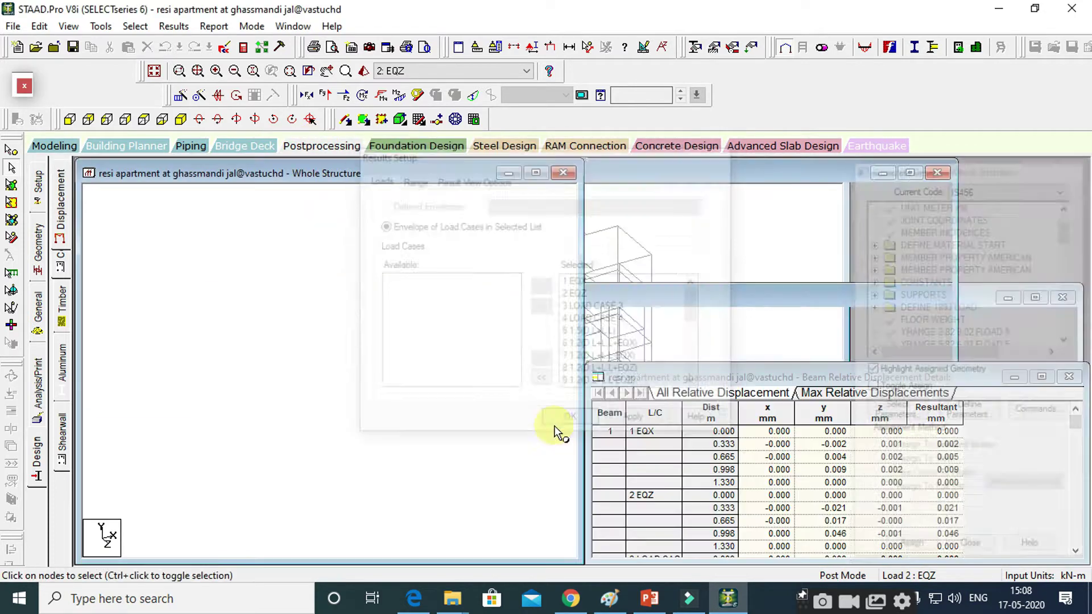
left_click(39, 251)
scroll(317, 275, "up", 3)
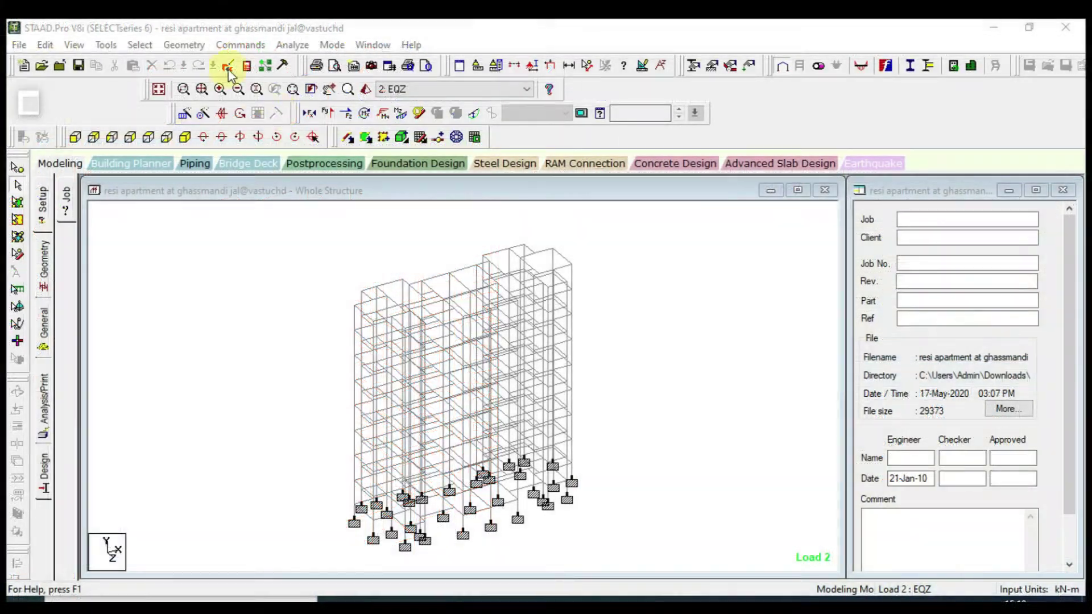
Open the apartment model's input file in the STAAD editor and examine its joint coordinates, member incidences, member weights and load combinations
left_click(227, 66)
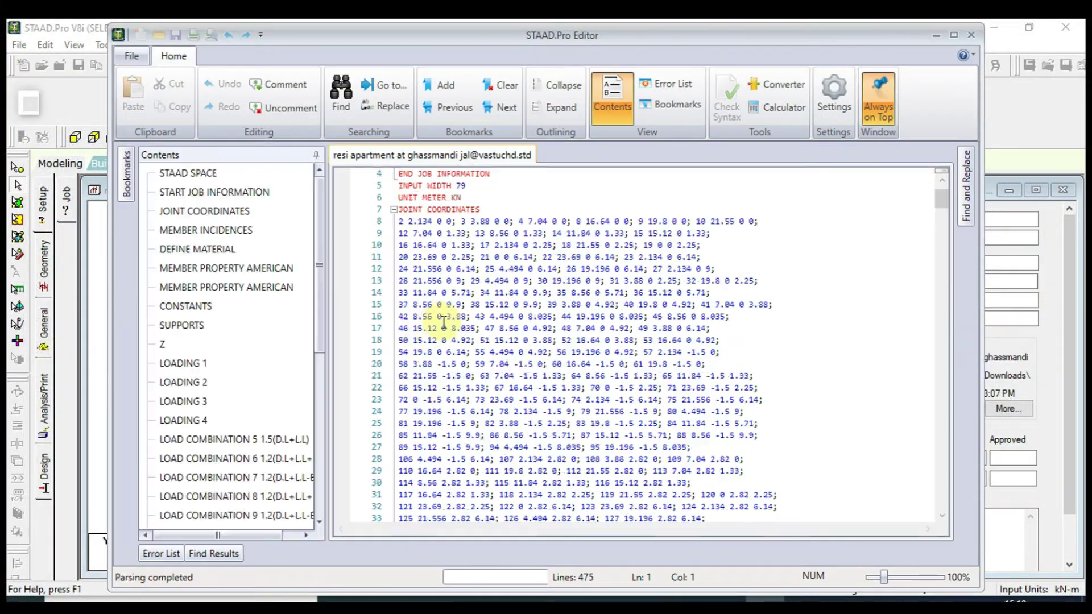
scroll(512, 364, "down", 20)
scroll(538, 381, "down", 20)
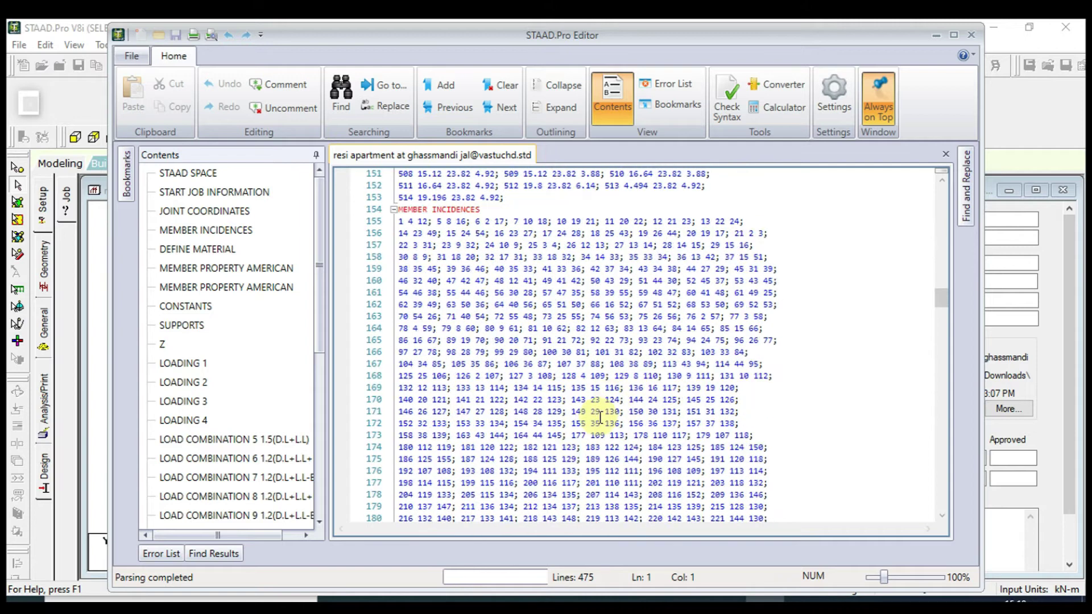
scroll(608, 358, "down", 20)
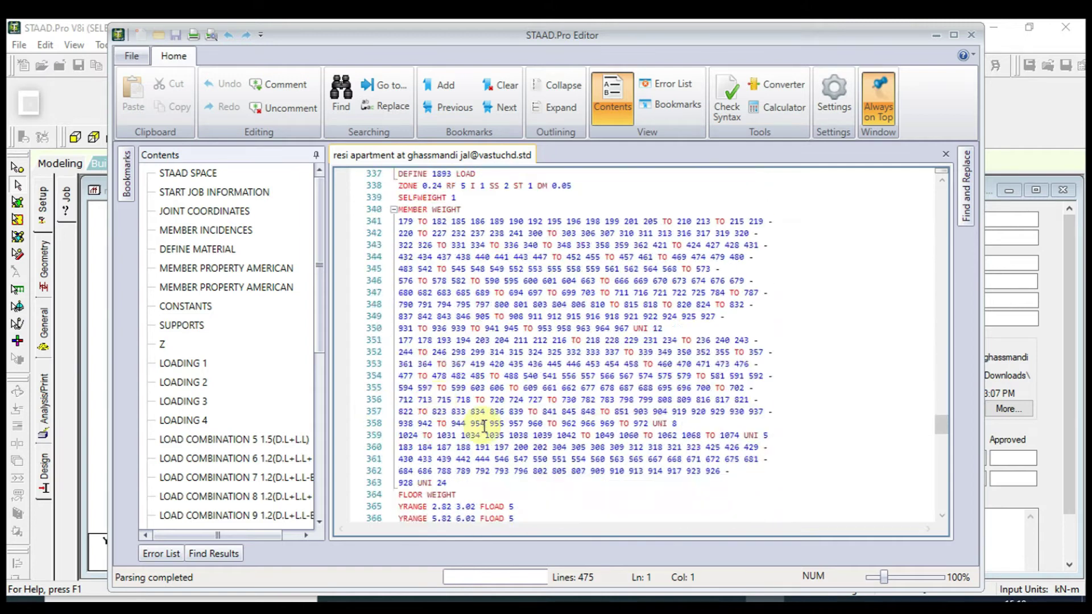
scroll(498, 478, "down", 4)
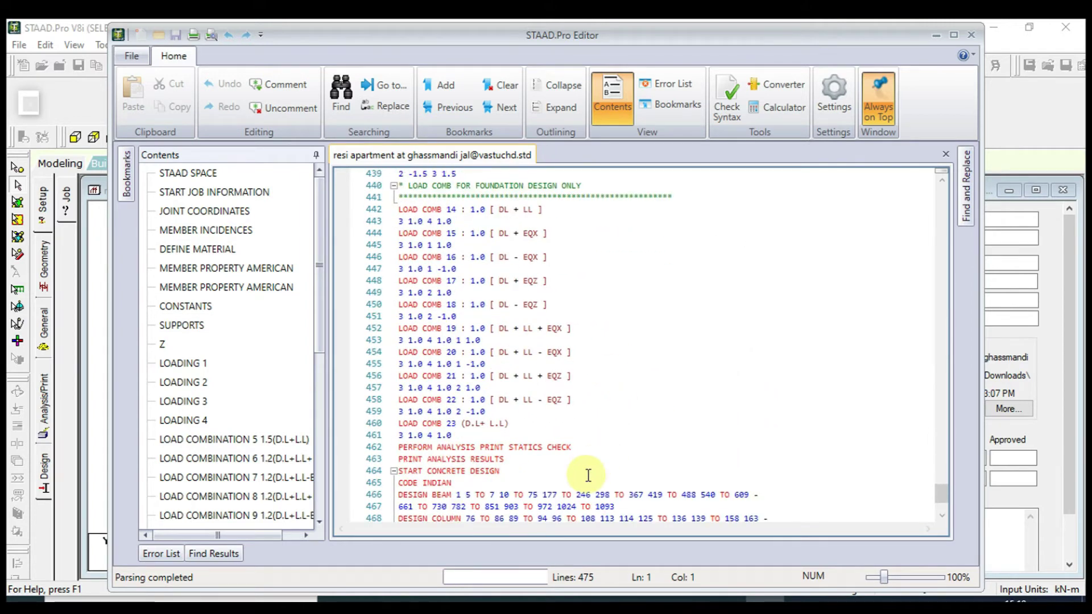
scroll(555, 305, "up", 6)
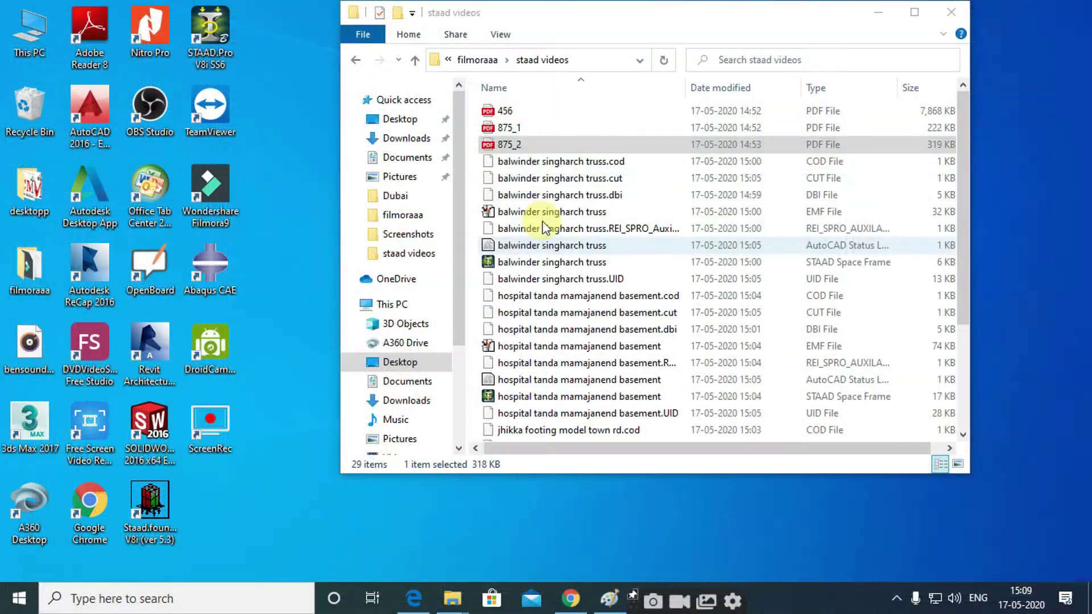
Open 456.pdf from the staad videos folder and view the cover pages of IS 456 and IS 875 Parts 1 and 2
left_click(528, 110, "shift")
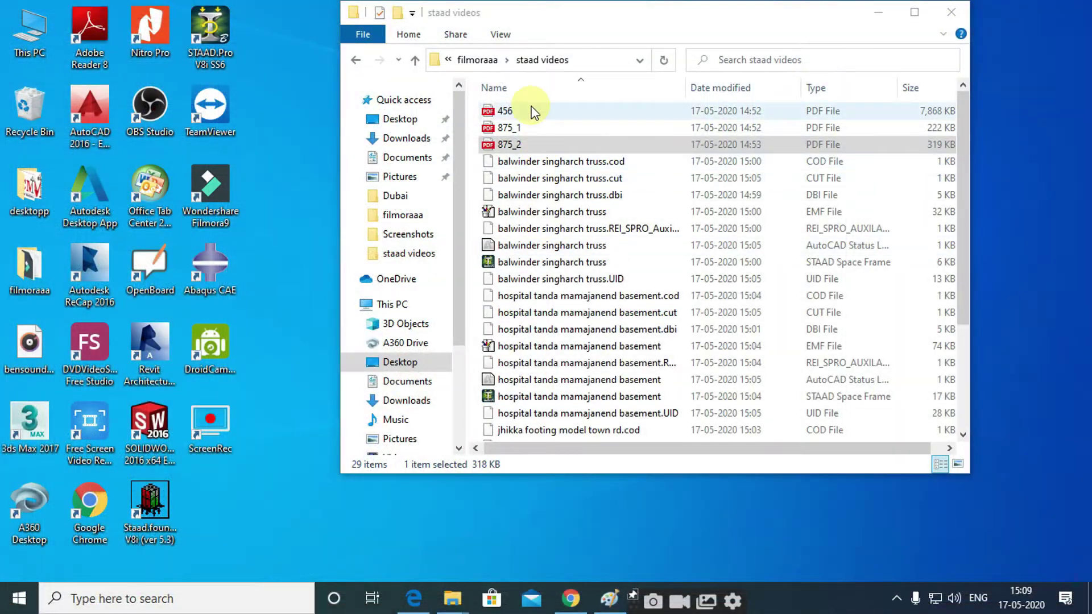
key("Return")
left_click(254, 14)
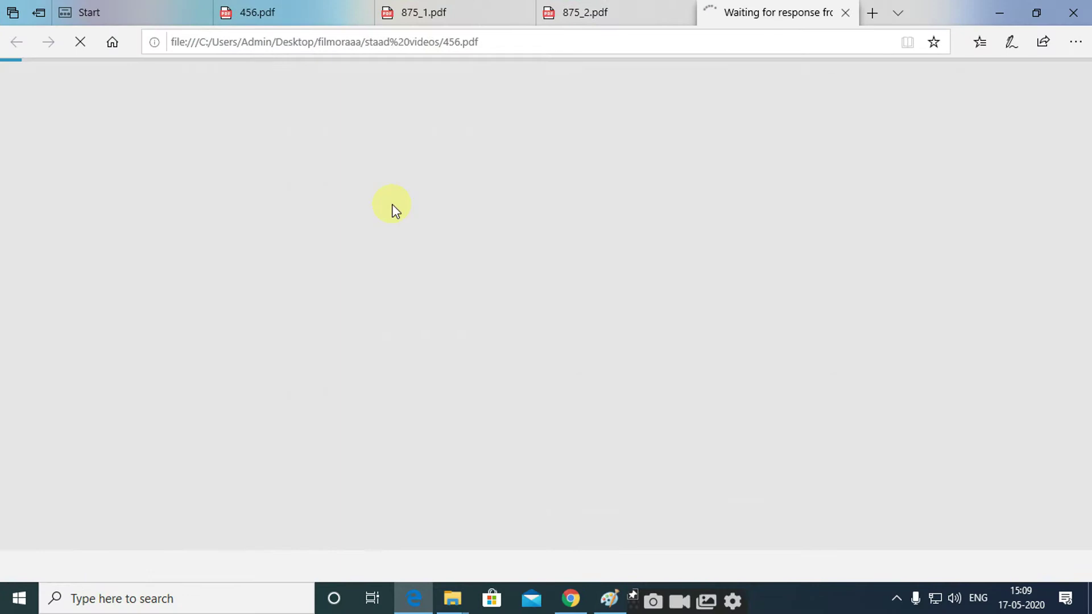
scroll(522, 317, "up", 8)
scroll(523, 314, "down", 5)
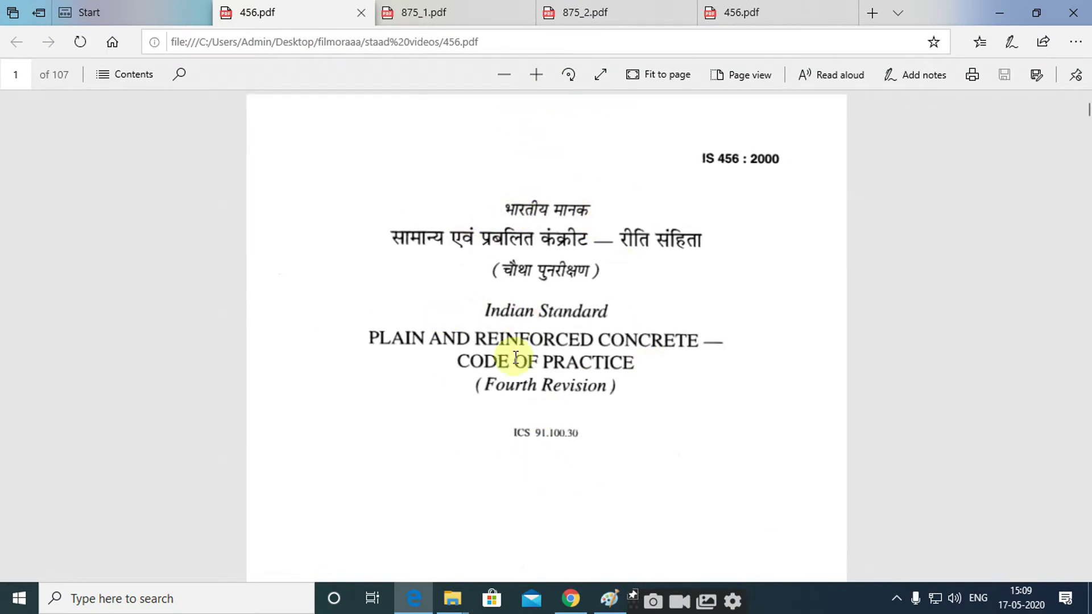
left_click(402, 8)
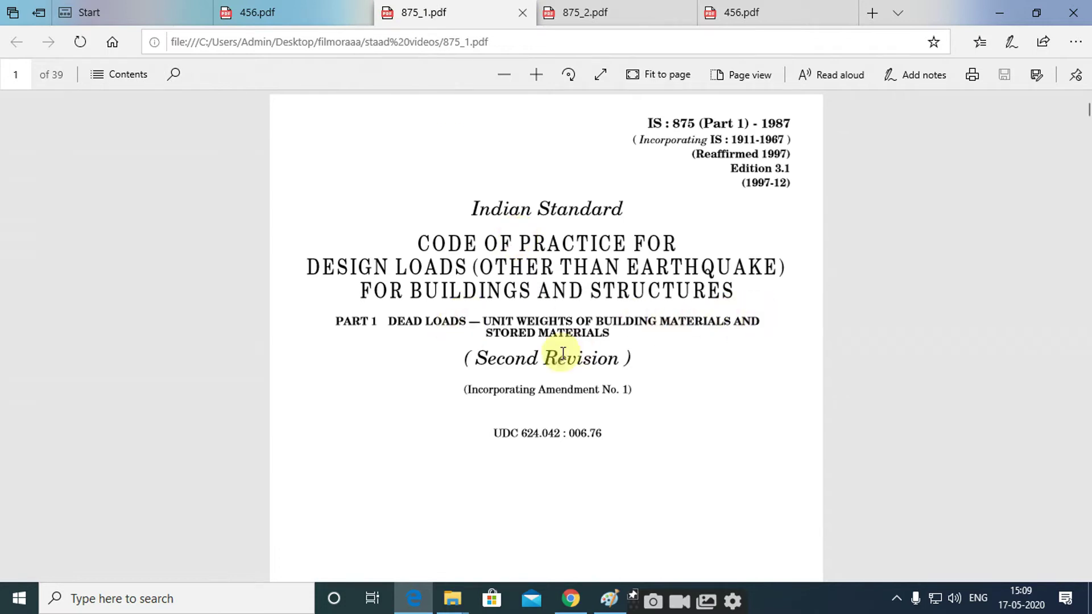
left_click(566, 14)
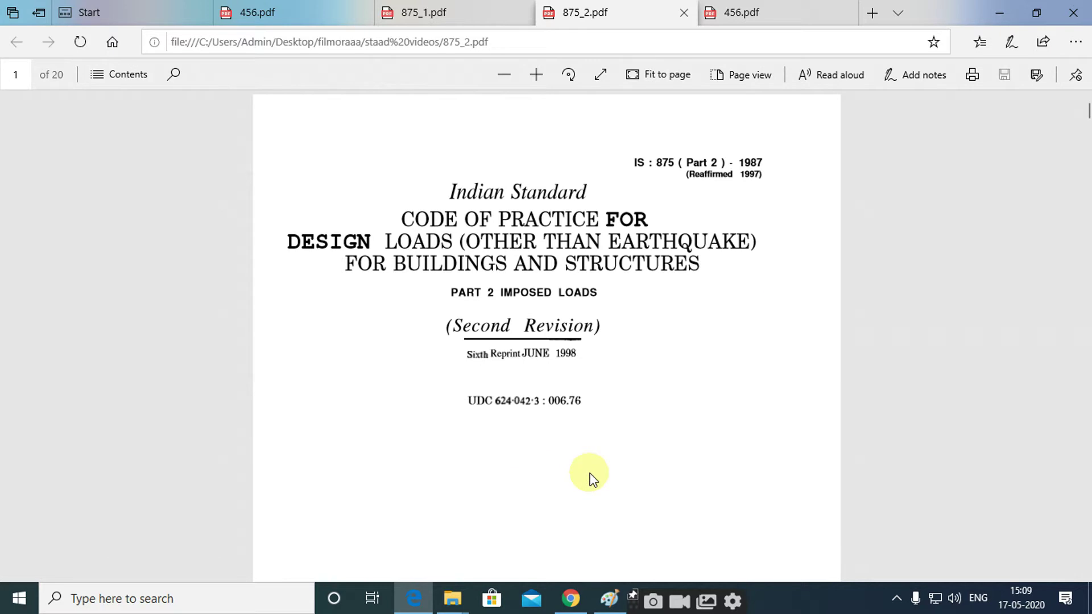
left_click(1001, 16)
Open the pdfjoiner drawing set and examine the beam layout, beam reinforcement sections and Block L architectural plan
scroll(543, 274, "down", 2)
scroll(543, 274, "down", 1)
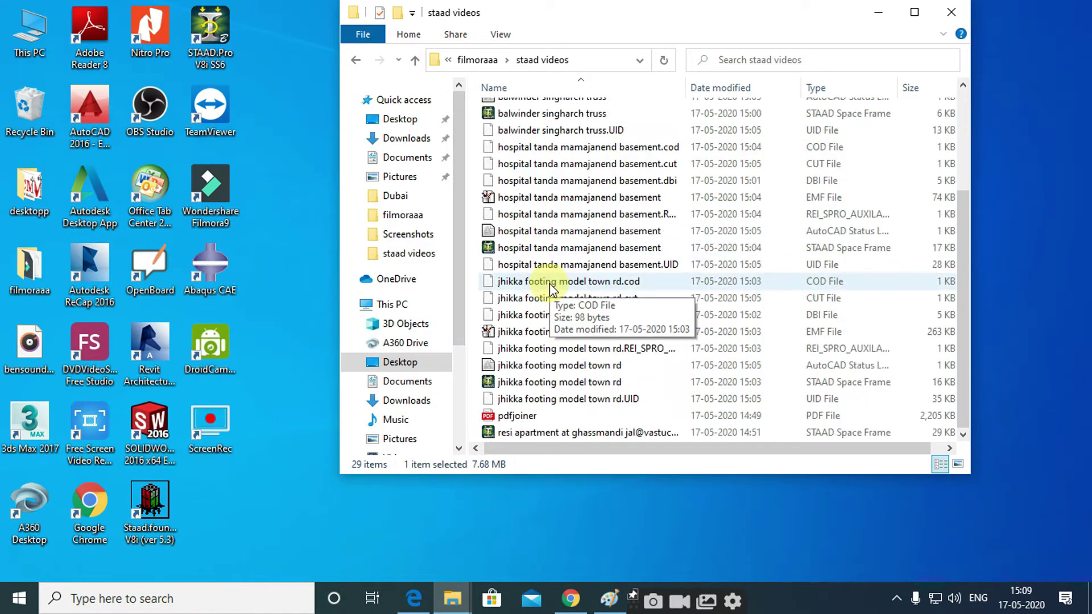
double_click(511, 418)
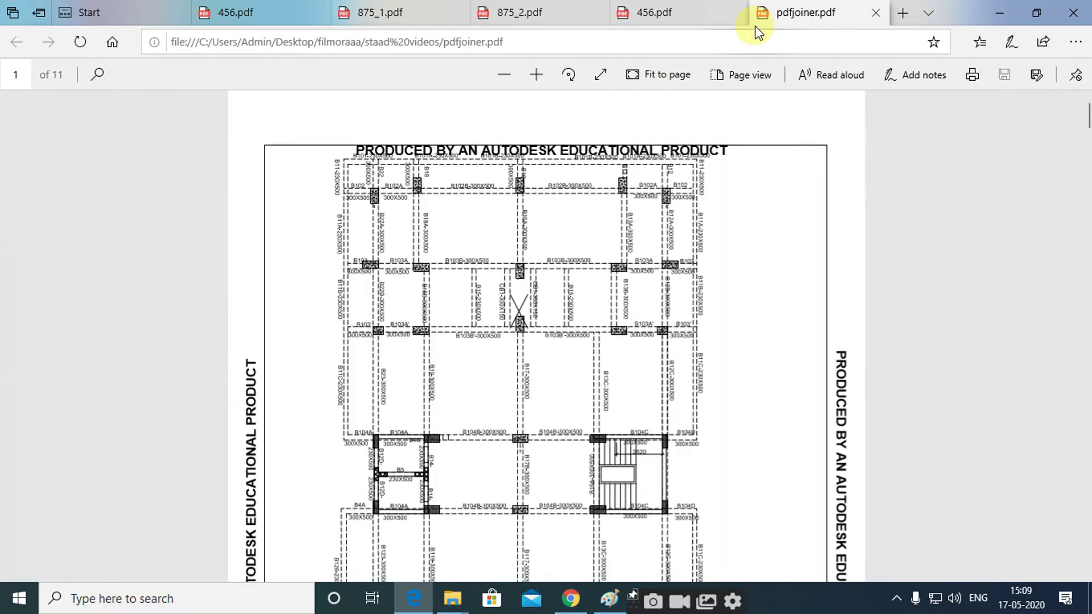
scroll(683, 278, "down", 2)
scroll(596, 373, "down", 10)
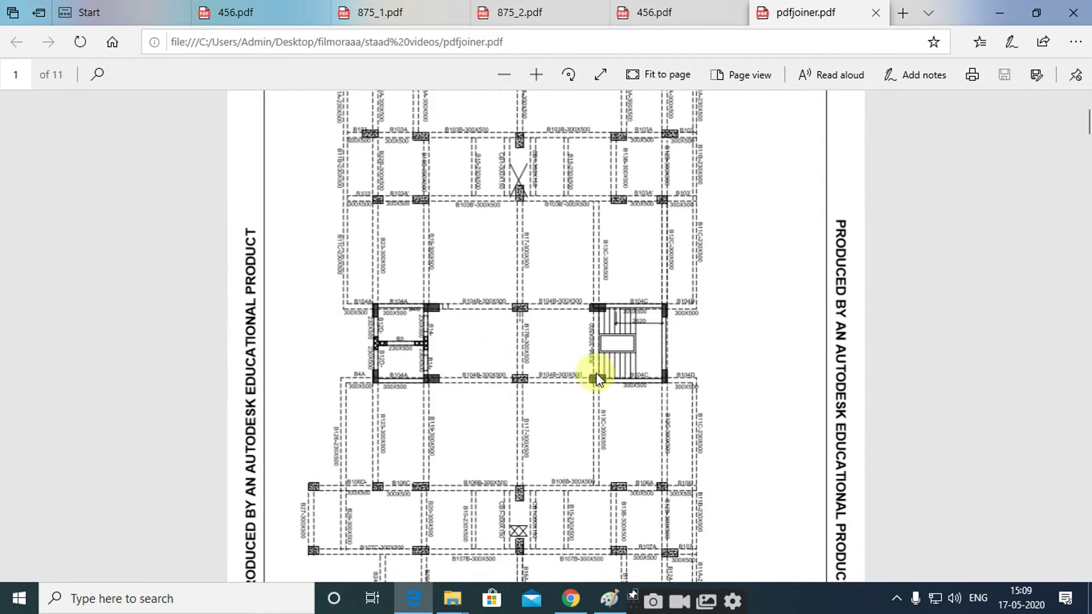
scroll(485, 456, "down", 9)
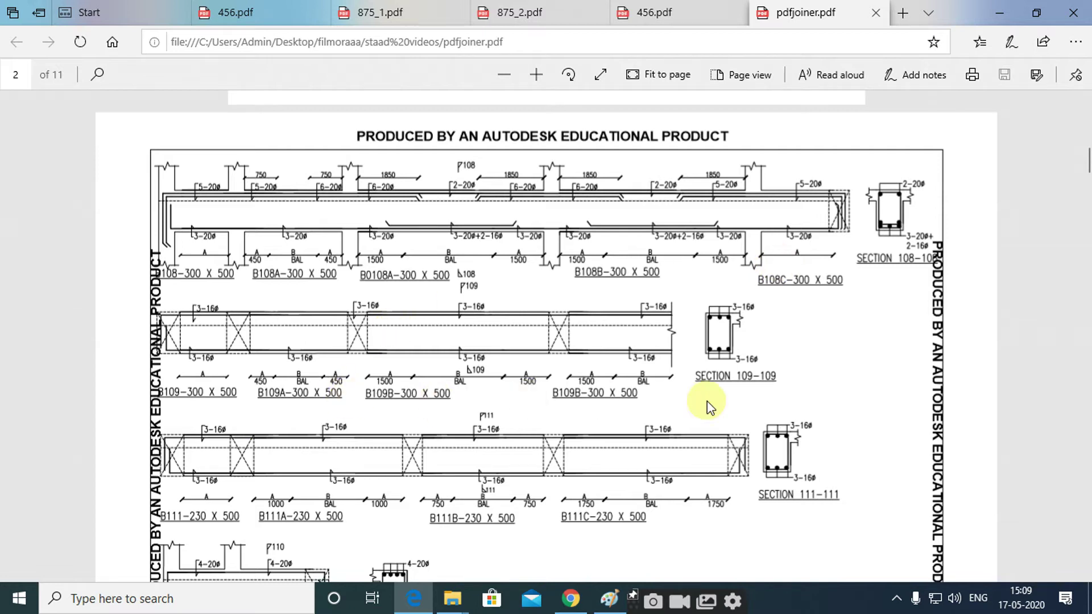
scroll(508, 449, "down", 20)
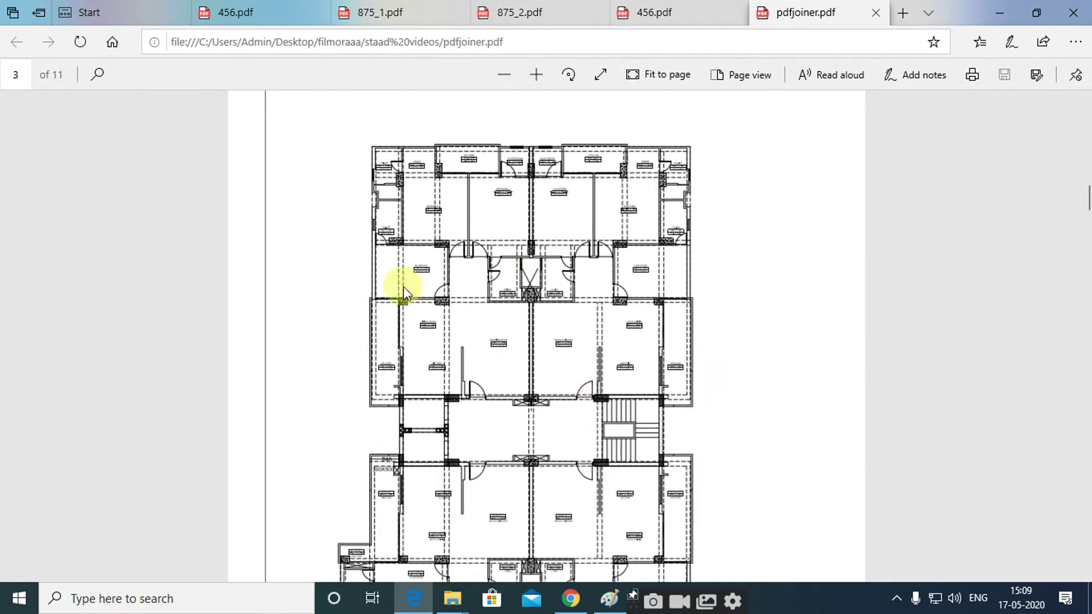
scroll(524, 482, "down", 7)
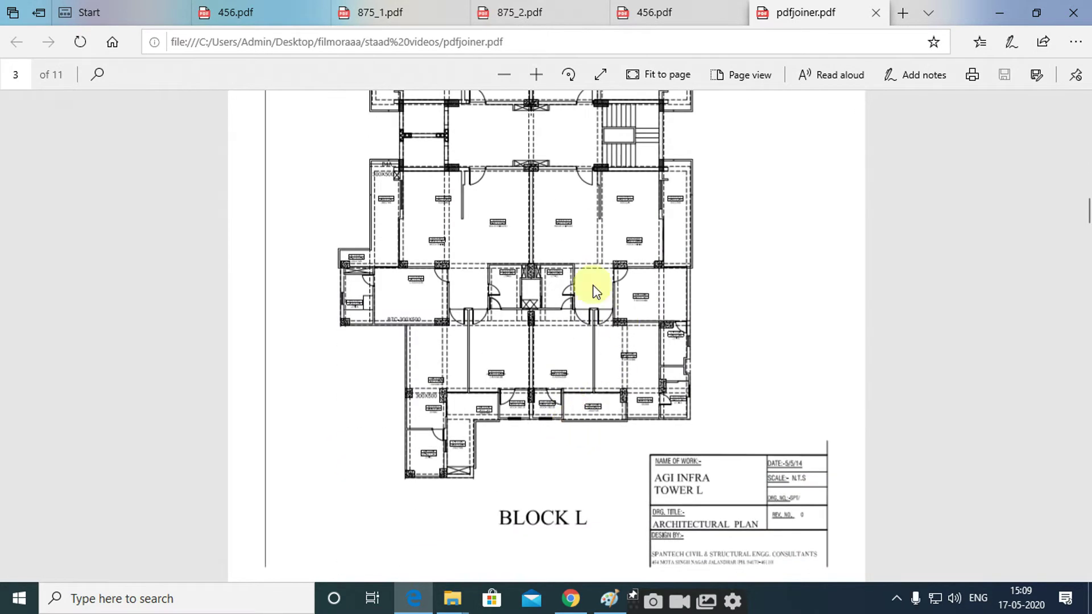
Examine the Tower L slab reinforcement plan and the lift well shear wall details in the drawing set
scroll(500, 411, "down", 12)
scroll(408, 313, "down", 2)
scroll(408, 314, "down", 18)
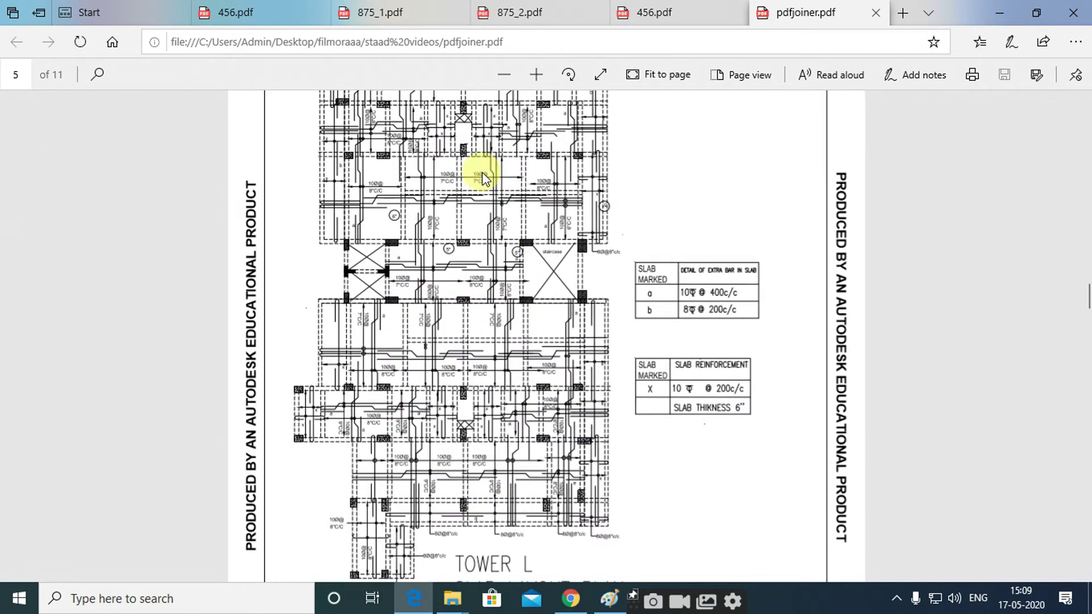
scroll(569, 369, "down", 8)
scroll(305, 360, "up", 2, "ctrl")
scroll(536, 370, "down", 4)
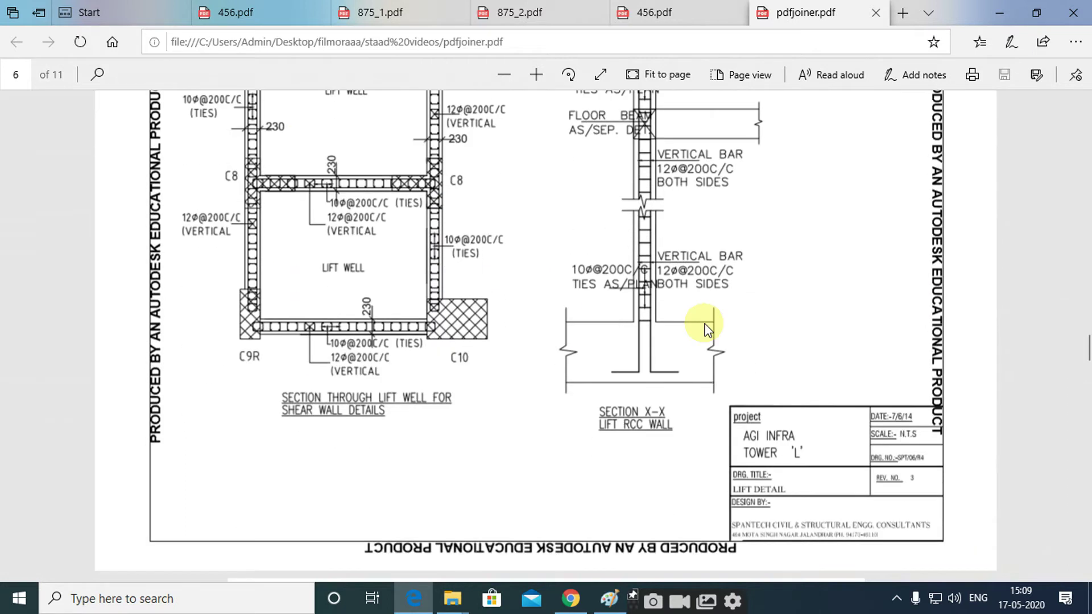
Examine the staircase, lift foundation, basement wall and Section 3-3 CF1 details in the drawing set
scroll(536, 371, "down", 10)
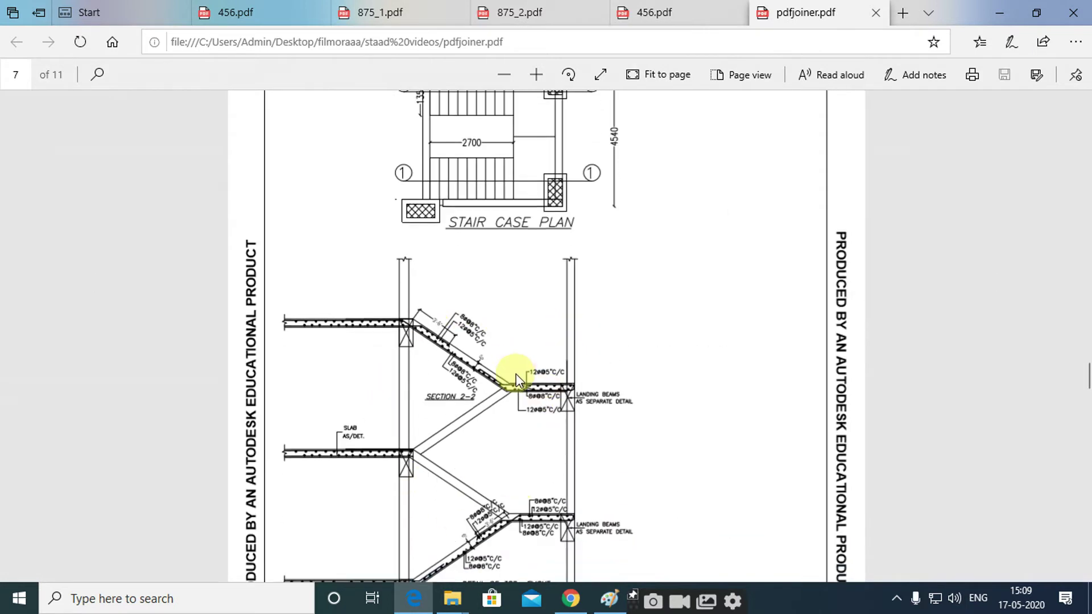
scroll(514, 455, "down", 10)
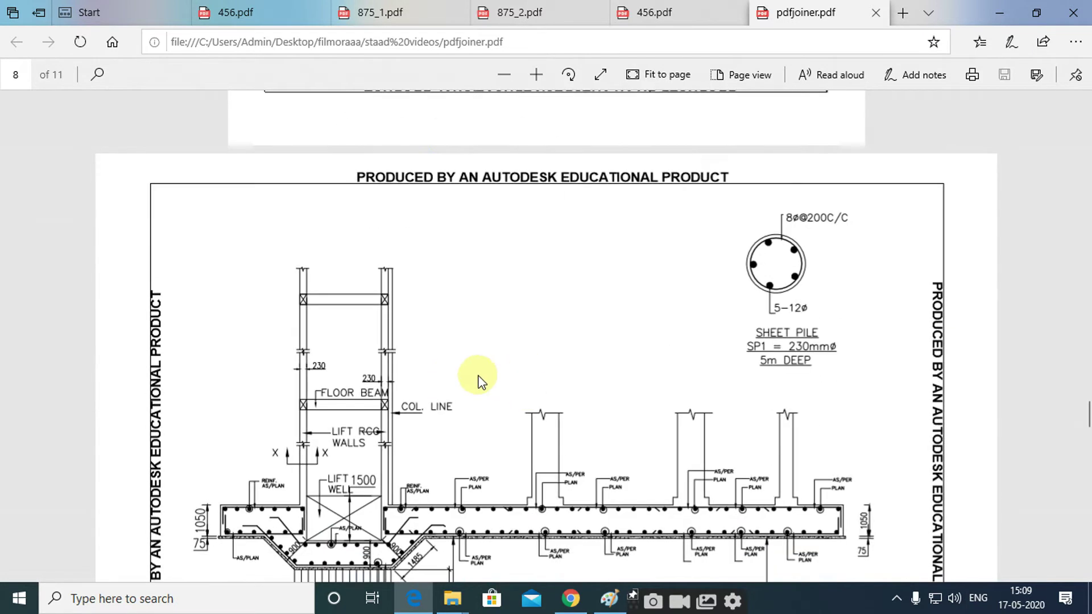
scroll(590, 228, "down", 10)
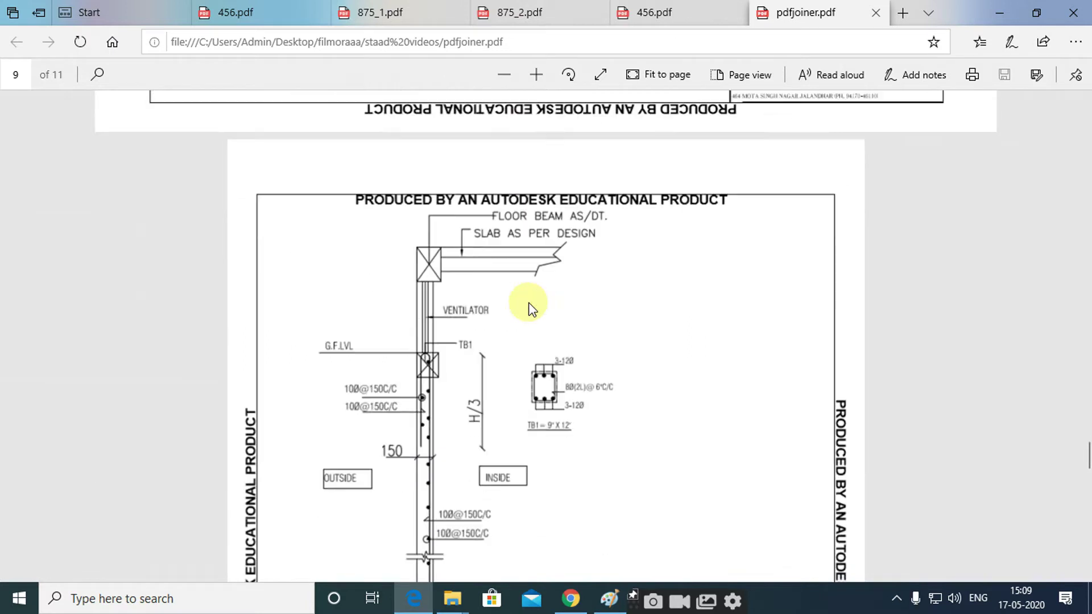
scroll(668, 428, "down", 5)
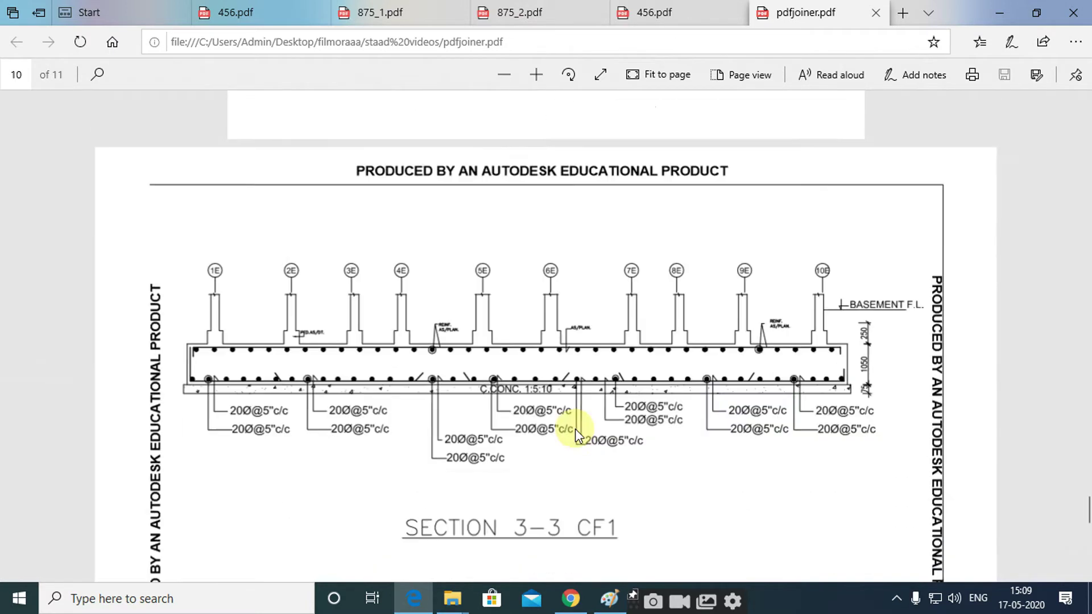
scroll(777, 367, "down", 3)
scroll(513, 342, "up", 2)
scroll(514, 342, "up", 4)
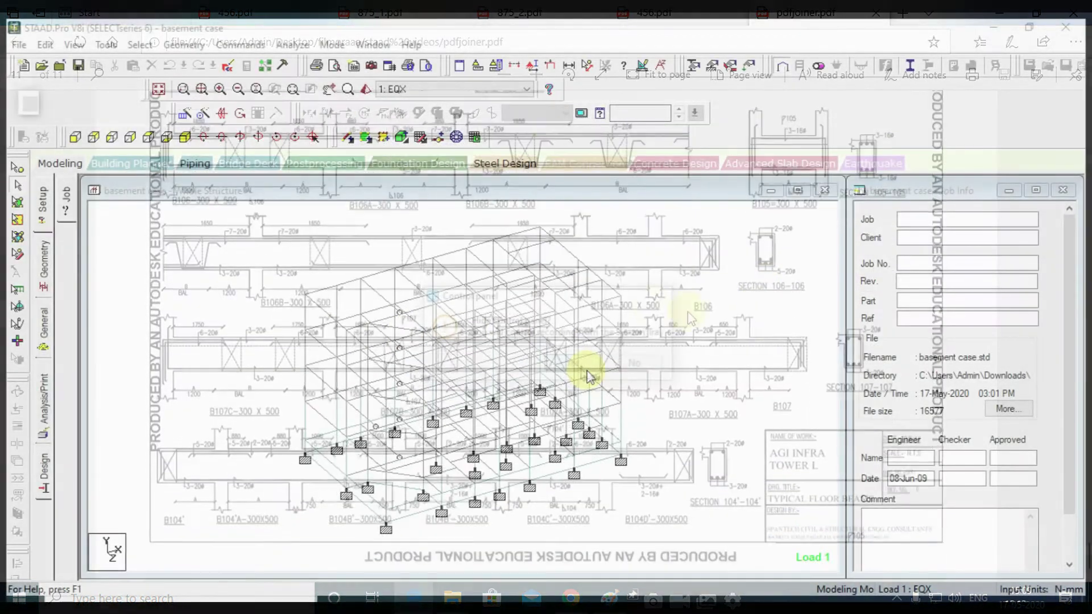
Inspect the basement case model's lower storeys in STAAD.Pro and view the structure in a rendered view
scroll(451, 487, "up", 5)
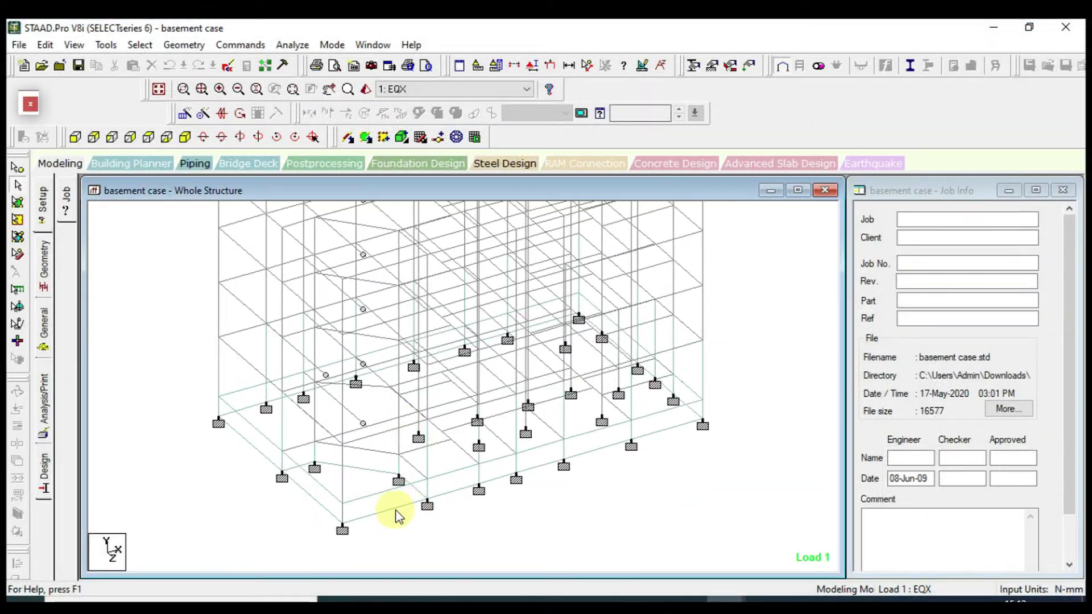
left_click(366, 90)
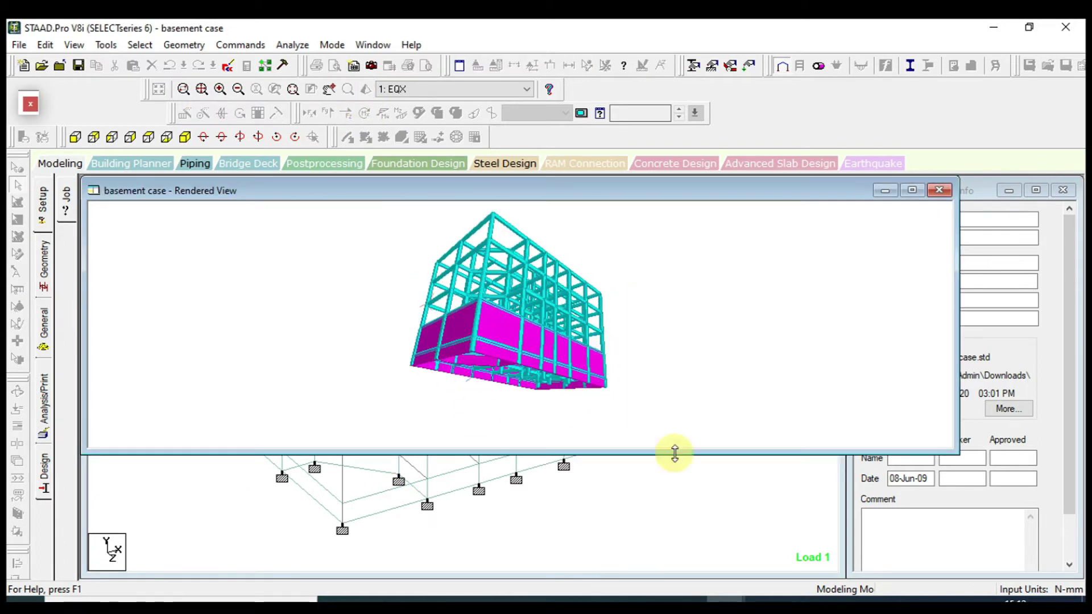
left_click(939, 190)
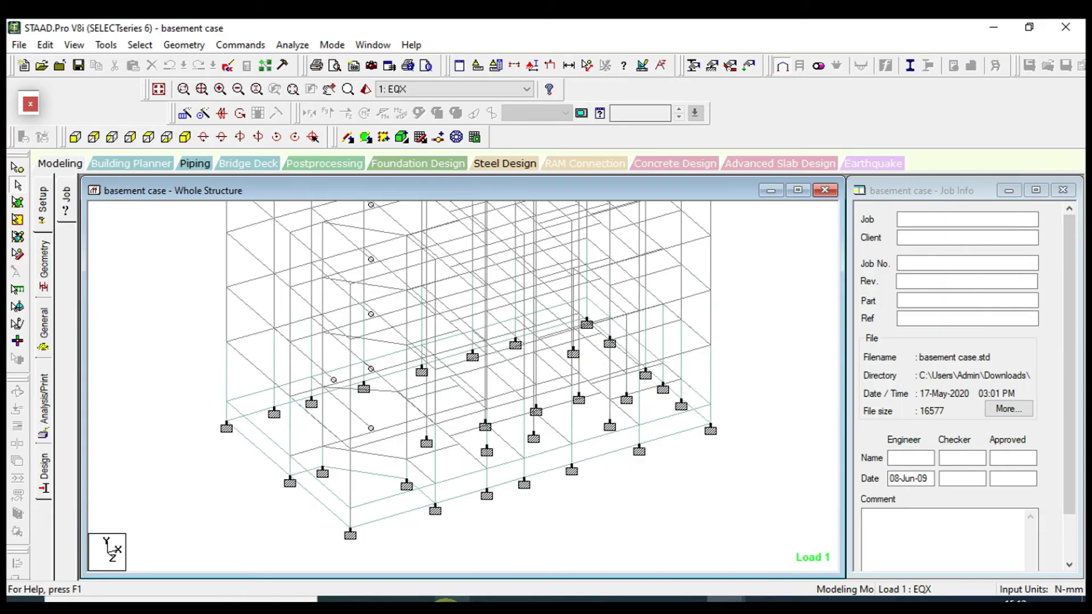
Switch to the Downloads folder in File Explorer and look through the STAAD model files
mouse_move(452, 598)
left_click(495, 537)
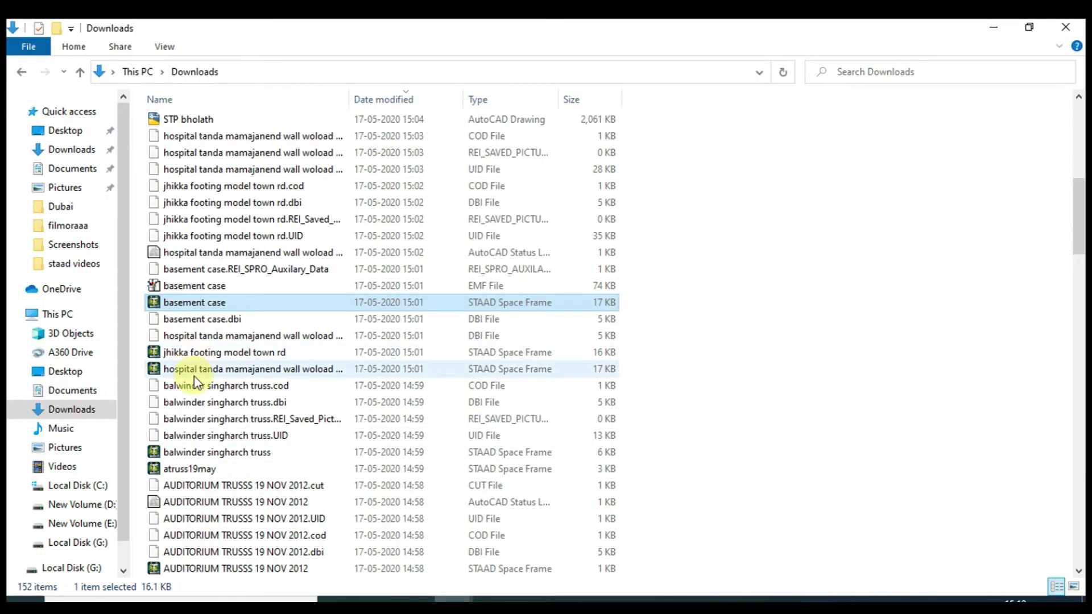
scroll(190, 370, "down", 2)
scroll(192, 443, "up", 5)
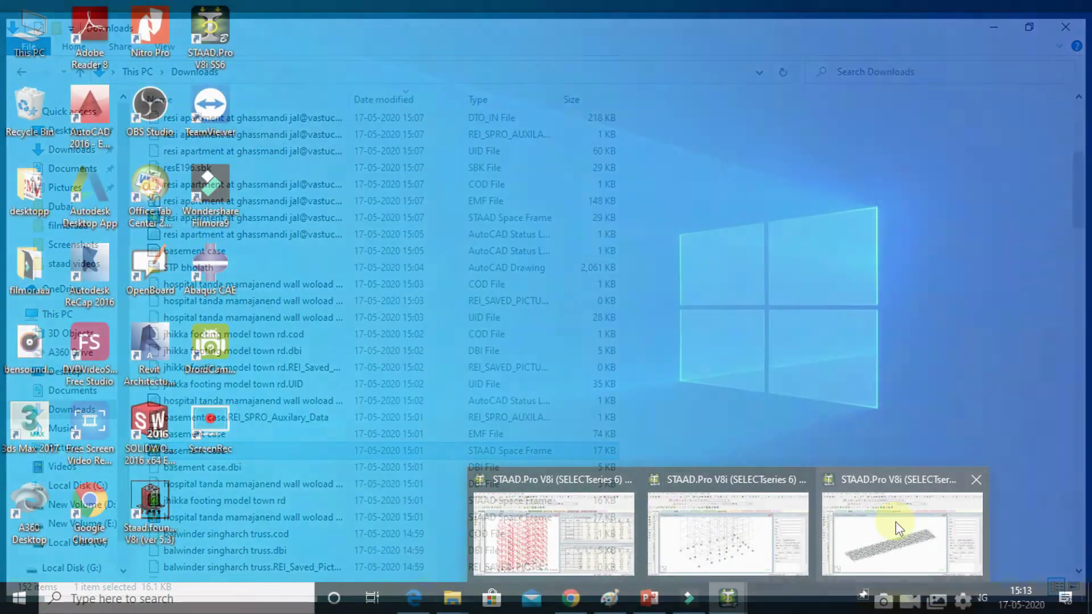
Switch to the jhikka footing model in STAAD.Pro, highlight its concrete plate thickness assignment and view the footing rendered
left_click(895, 523)
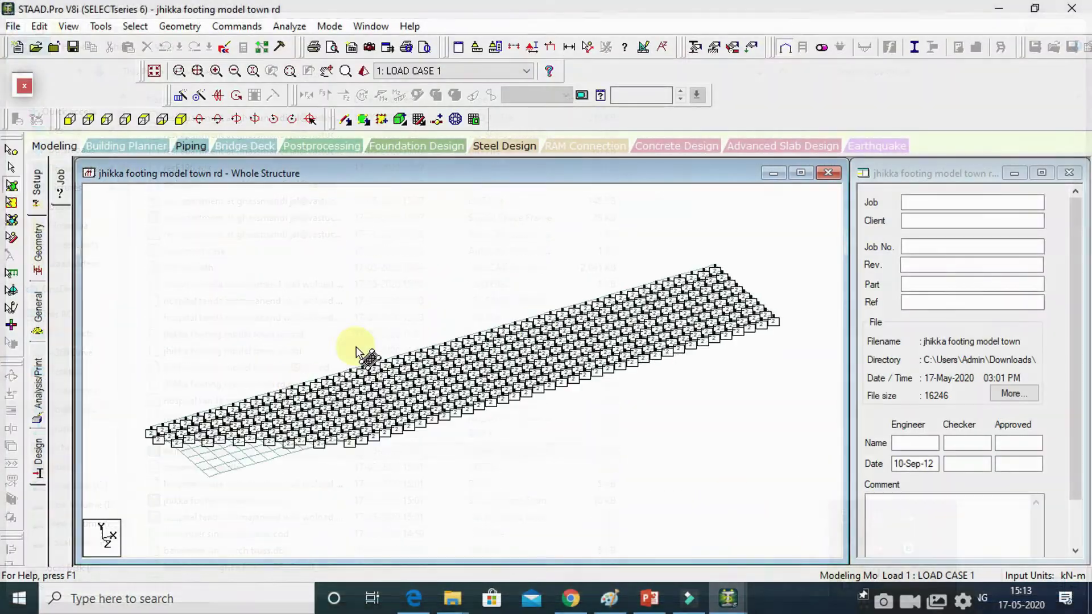
left_click(38, 307)
left_click(833, 286)
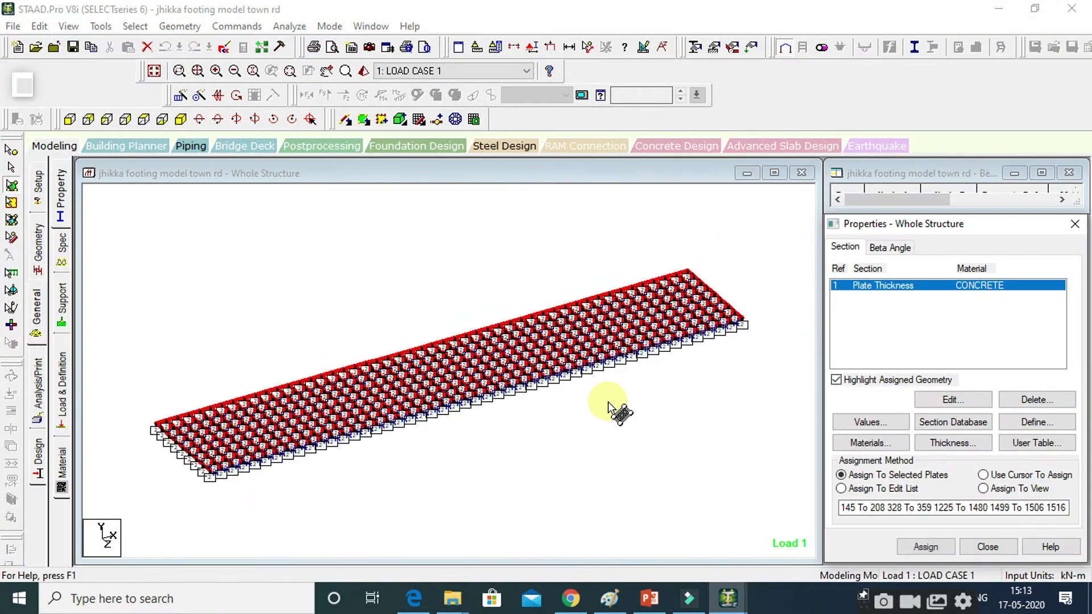
left_click(363, 71)
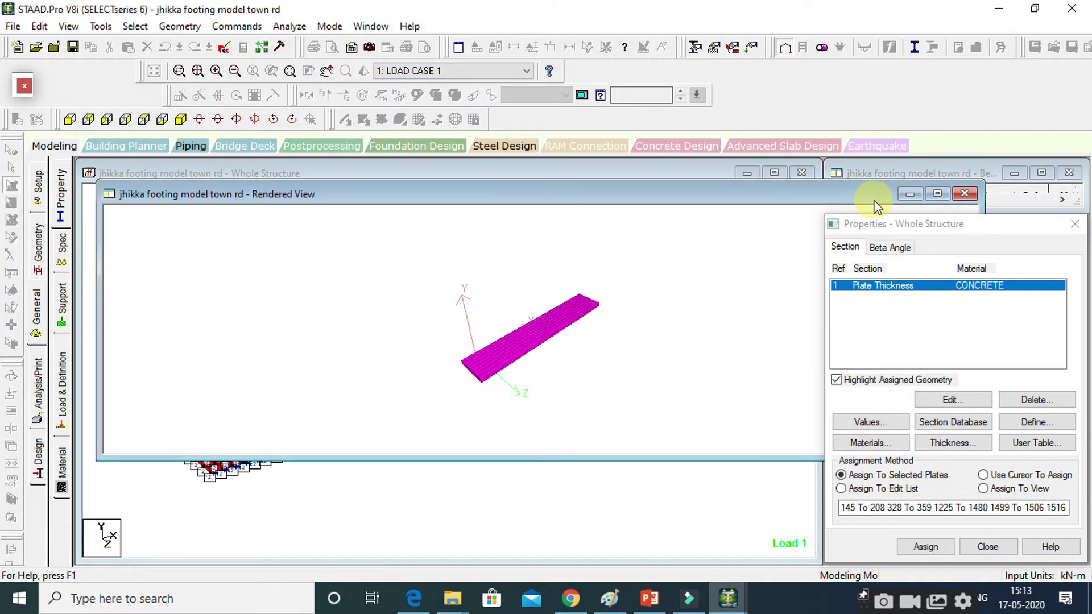
left_click(965, 194)
Inspect the FY -130 and FY -1852 kN,m loads under LOAD CASE 1 on the footing
left_click(61, 387)
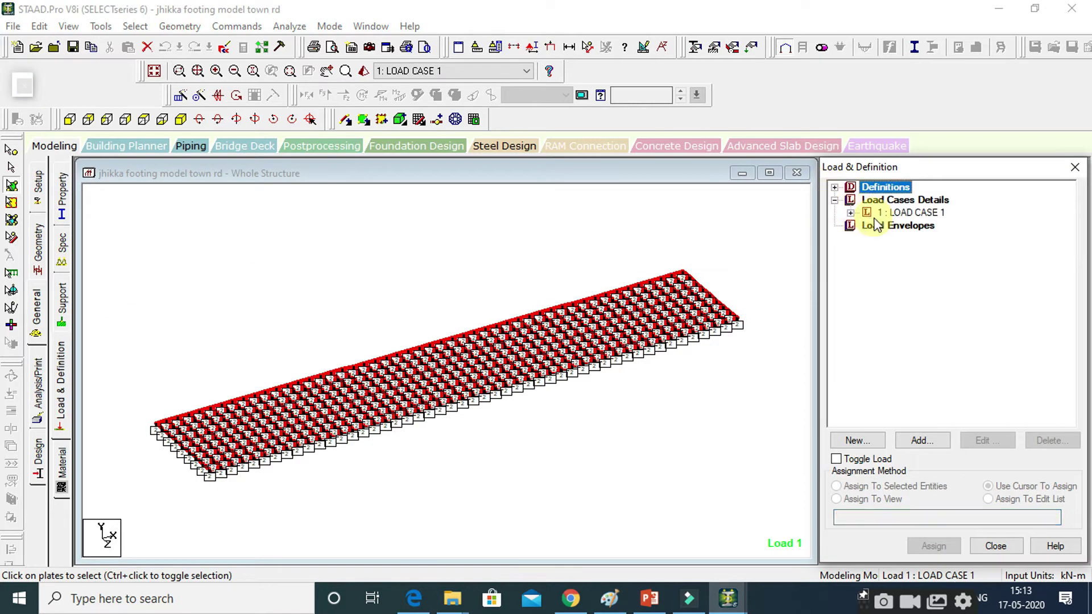
left_click(910, 226)
left_click(926, 238)
left_click(687, 408)
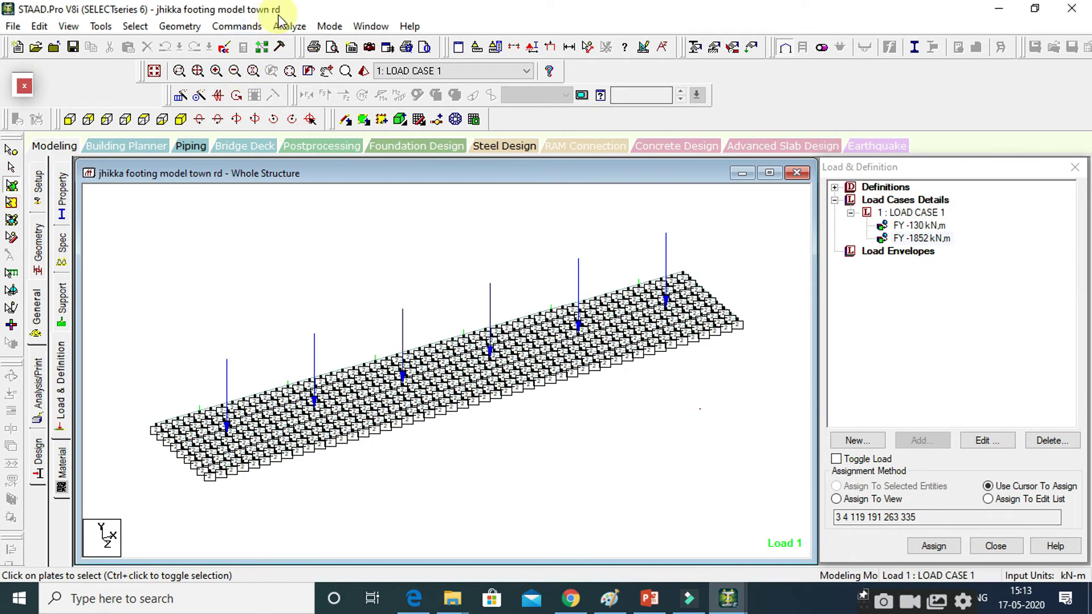
Run the analysis of the footing model and open its postprocessing results for LOAD CASE 1
left_click(294, 50)
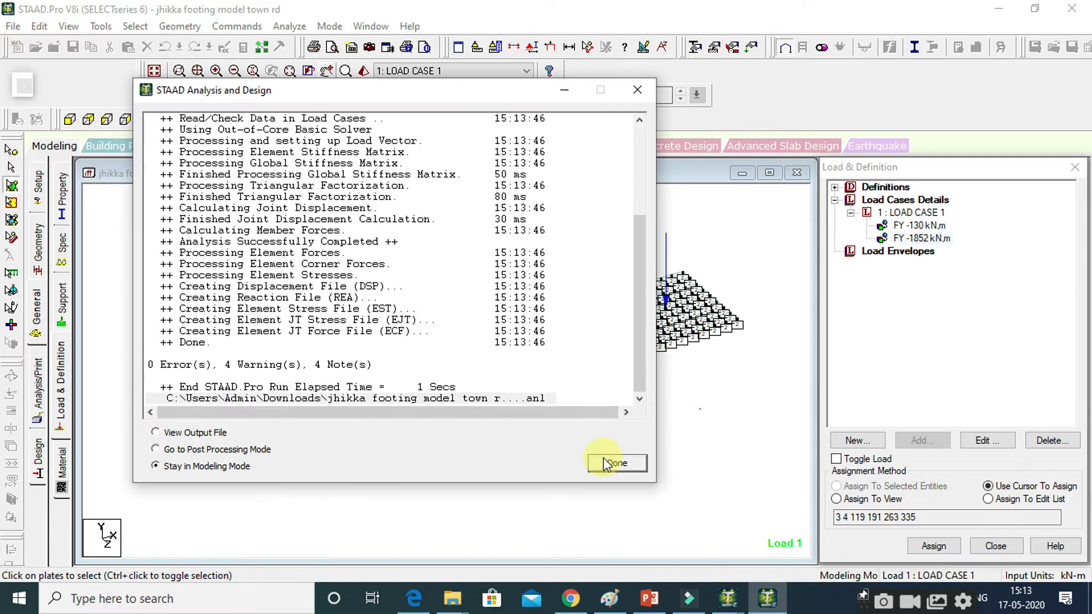
left_click(610, 461)
left_click(329, 149)
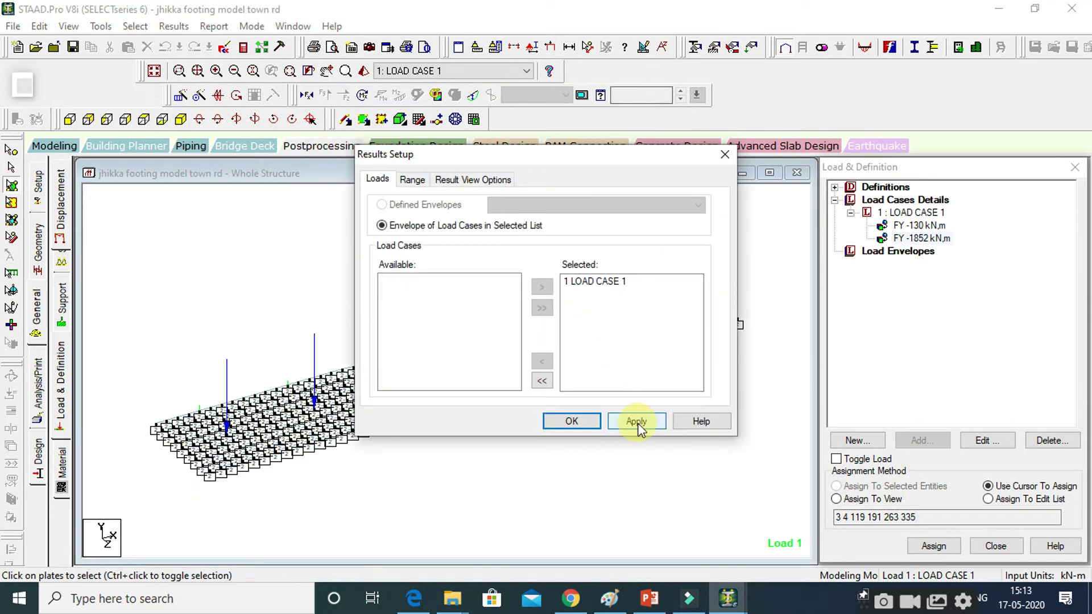
left_click(571, 422)
Display the plate results of the analysed footing model
left_click(35, 242)
left_click(568, 139)
left_click(461, 161)
left_click(500, 530)
Inspect the arch truss model in STAAD.Pro and its member section assignments, selecting the ISA30X30X5 steel section
scroll(504, 375, "up", 4)
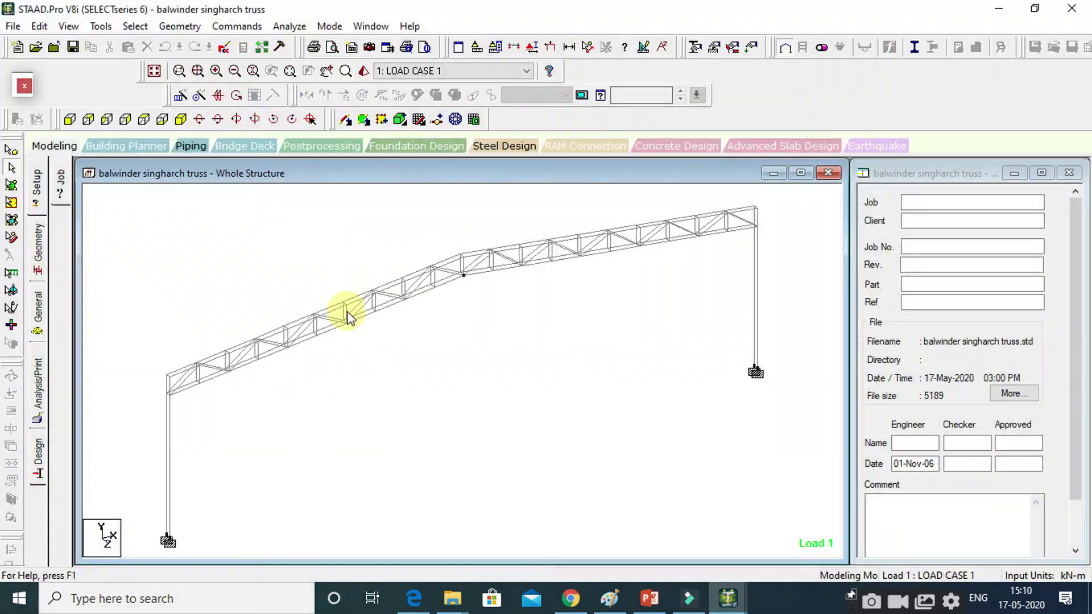
scroll(257, 418, "up", 3)
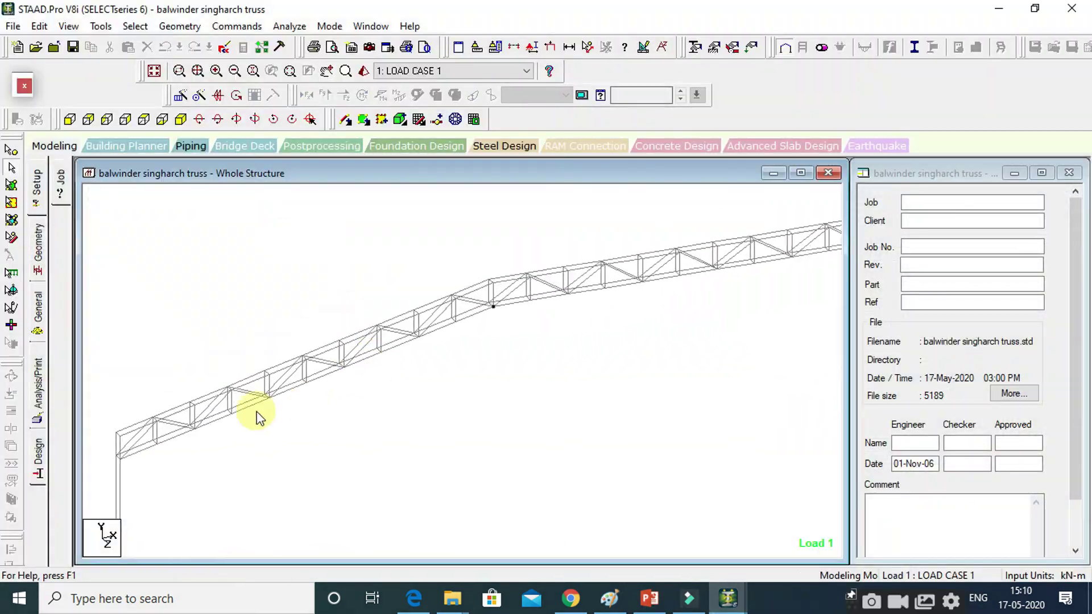
left_click(37, 310)
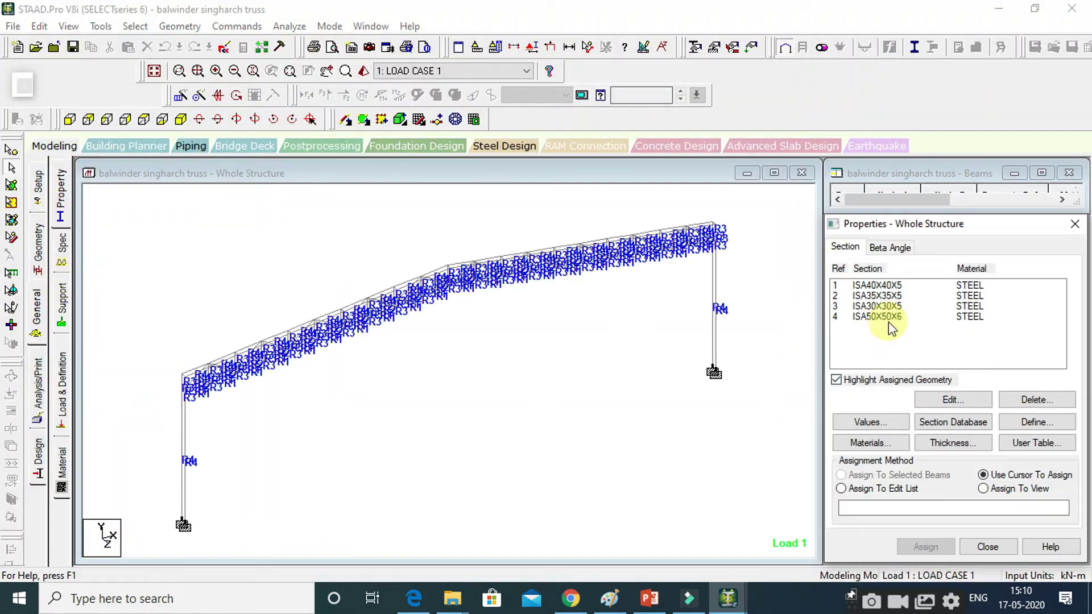
left_click(876, 307)
left_click(634, 335)
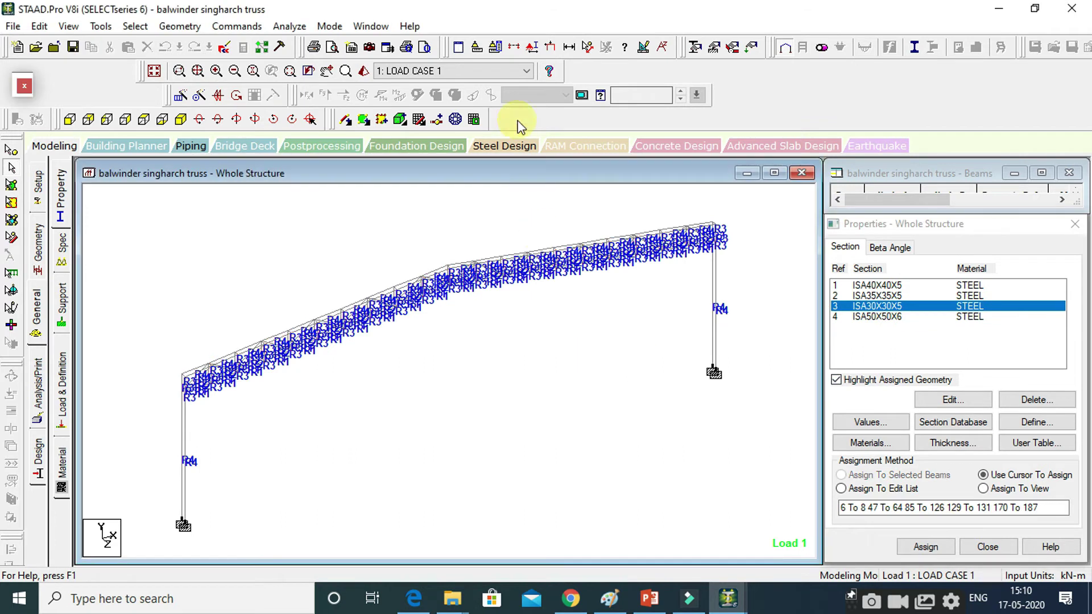
View the arch truss in a rendered view and inspect its angle members up close
left_click(362, 71)
scroll(528, 414, "up", 8)
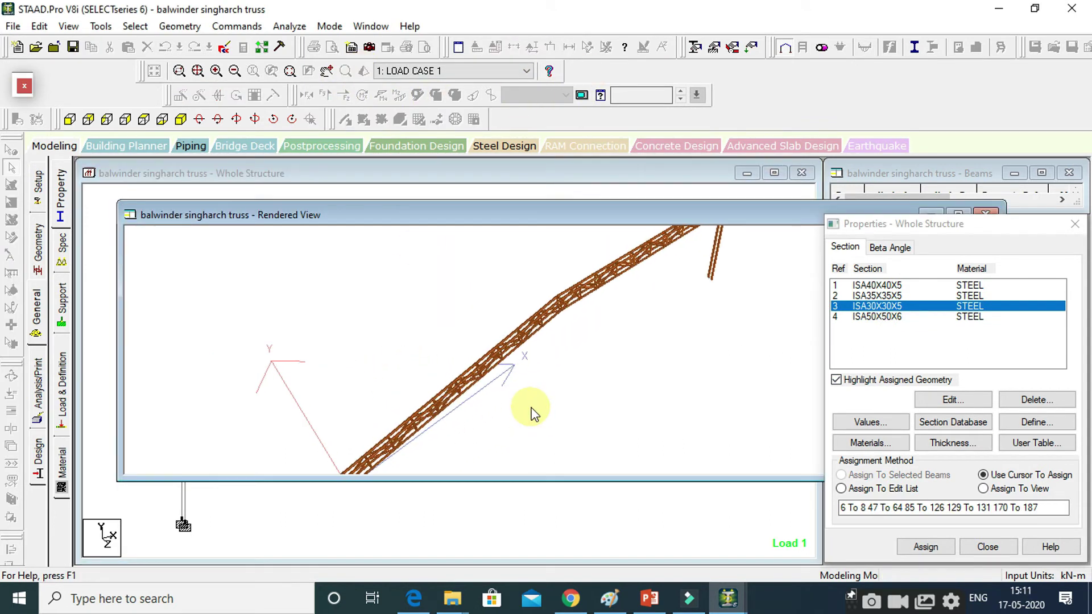
middle_click_drag(419, 351, 451, 346)
left_click_drag(629, 210, 174, 328)
left_click(524, 333)
Review the truss load definitions and the 75 PERCENT OF DL & WL combination, including its (0.75) x Load 3 component
left_click(61, 393)
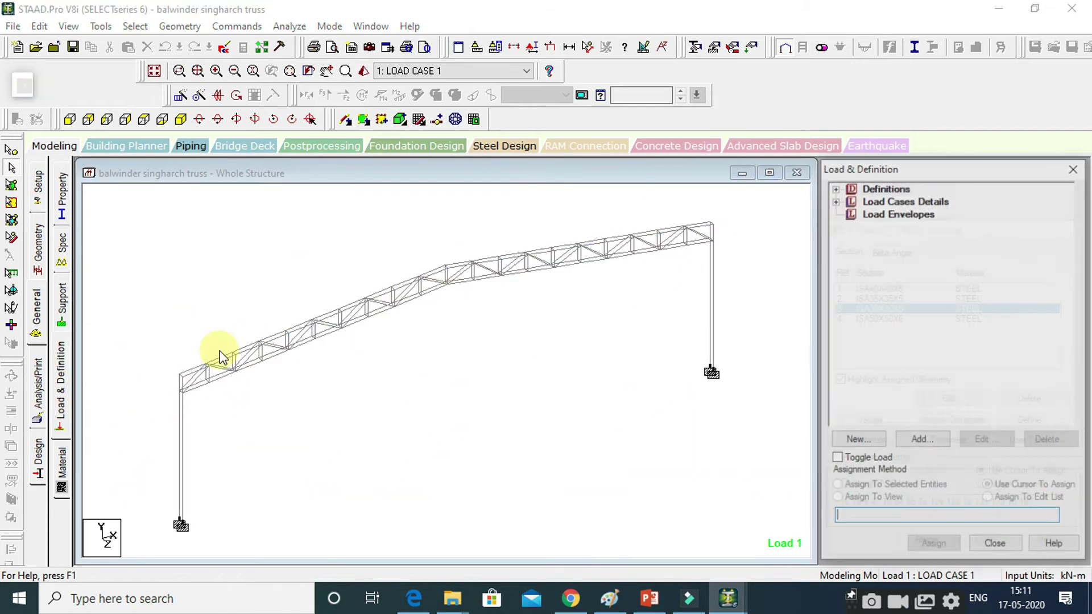
left_click(835, 187)
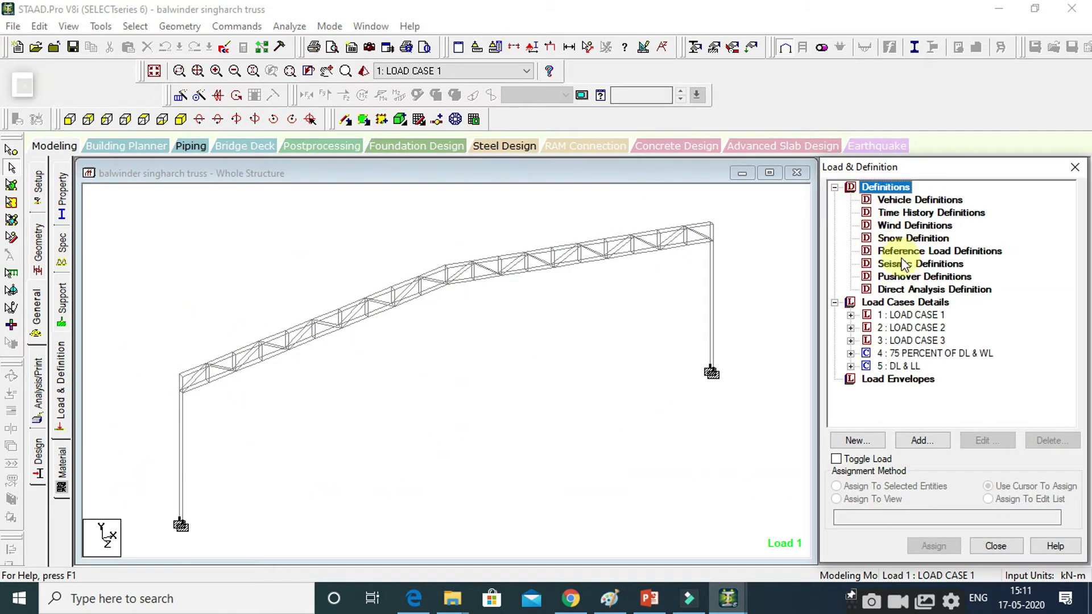
left_click(906, 367)
left_click(910, 378)
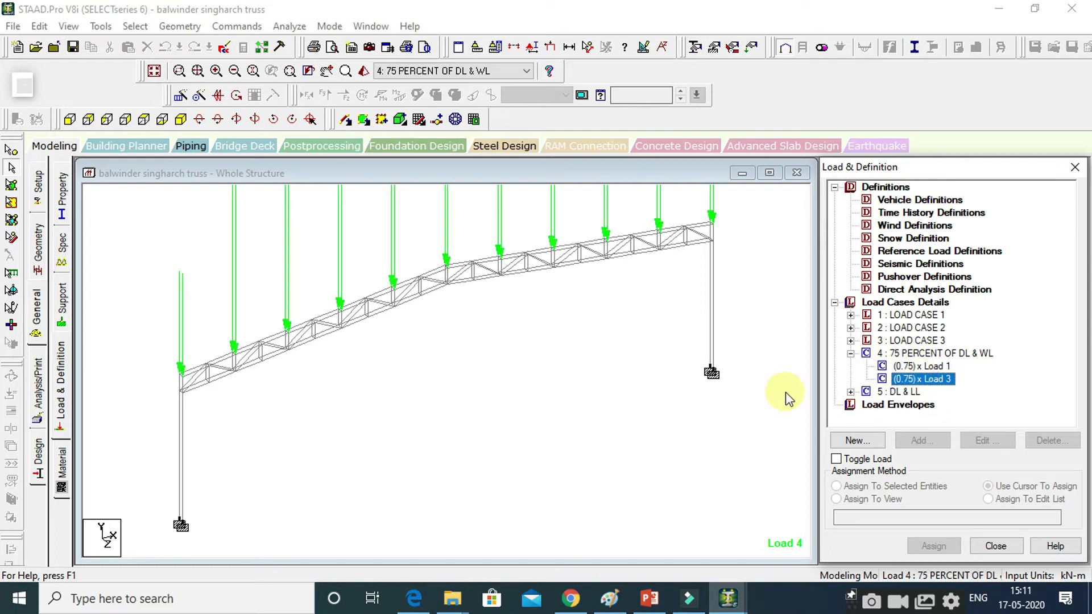
left_click(509, 419)
scroll(509, 419, "down", 1)
left_click(62, 411)
Open the Perform Analysis command for the arch truss, run the analysis and close its report
left_click(259, 27)
mouse_move(245, 285)
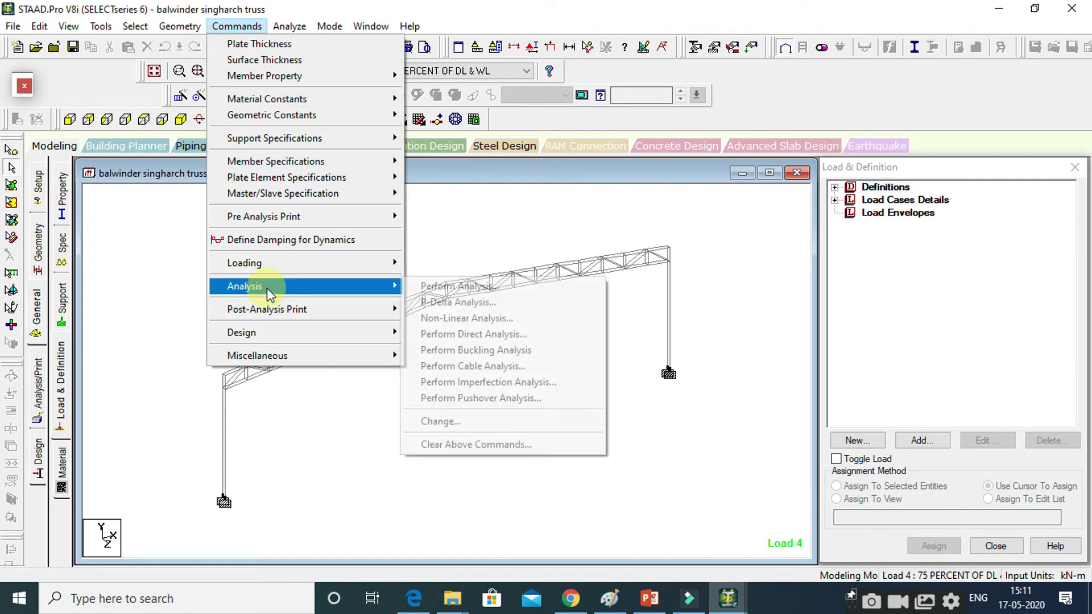
left_click(449, 285)
left_click(488, 389)
left_click(290, 26)
left_click(307, 40)
left_click(463, 316)
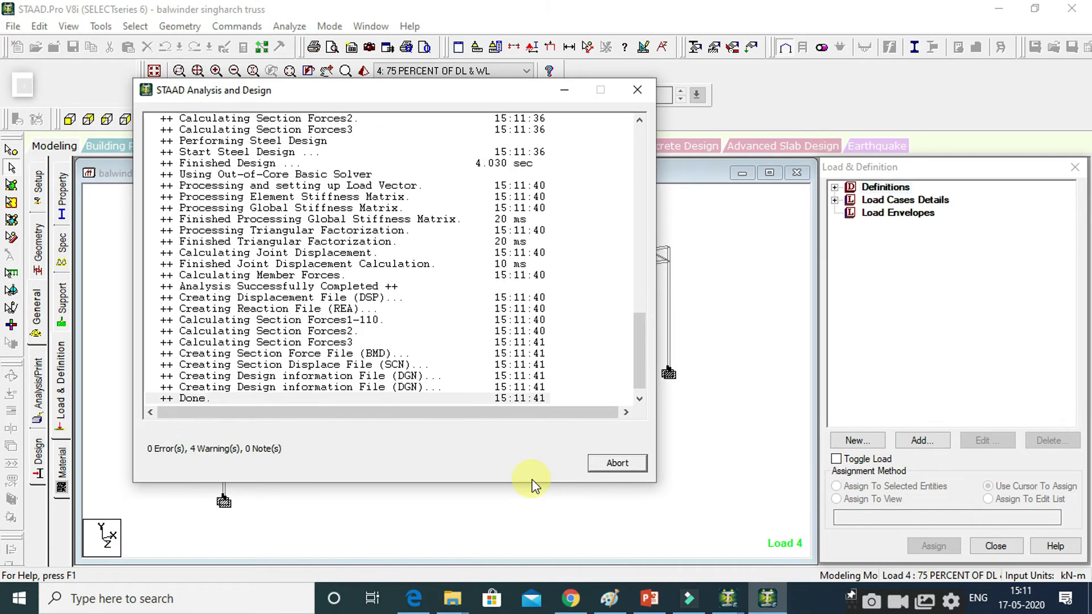
left_click(599, 464)
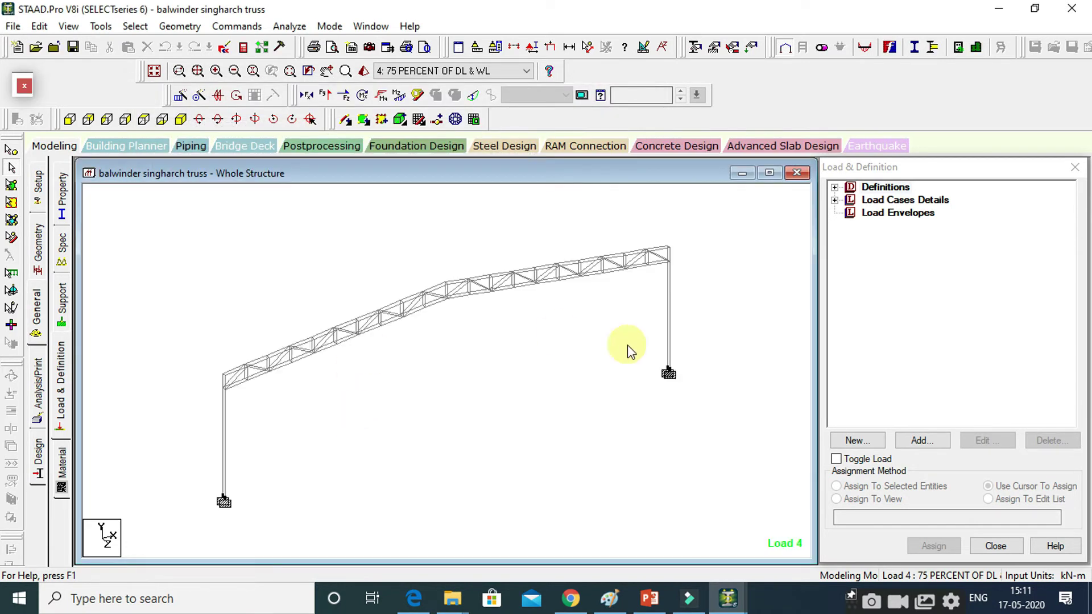
Open the truss postprocessing results and inspect the beam forces of a top chord member on the sloping span
left_click(312, 146)
left_click(568, 419)
left_click(44, 255)
scroll(370, 319, "up", 8)
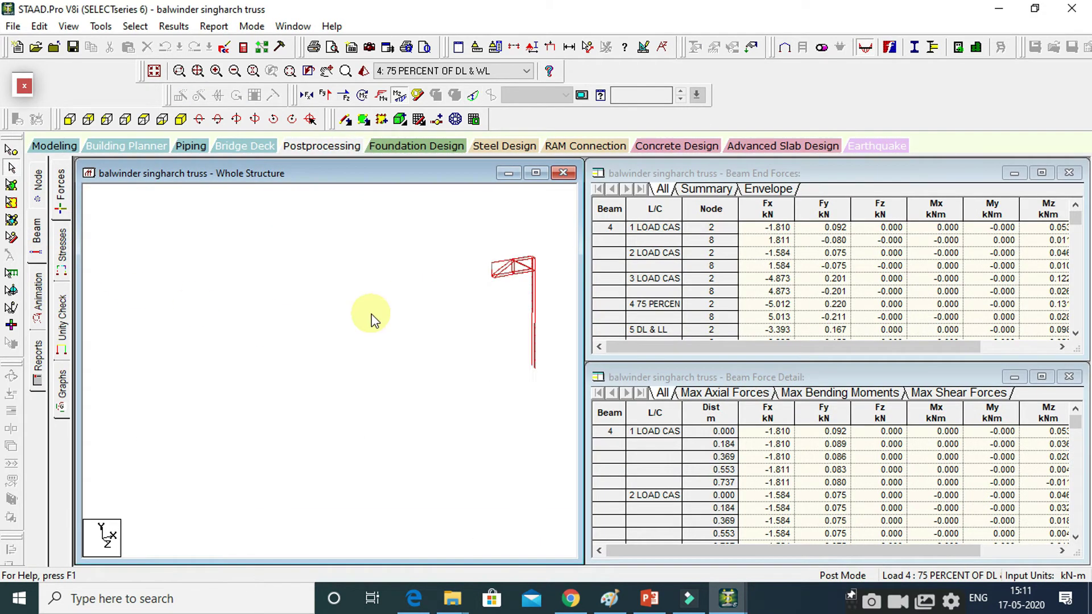
middle_click_drag(227, 236, 304, 316)
double_click(305, 316)
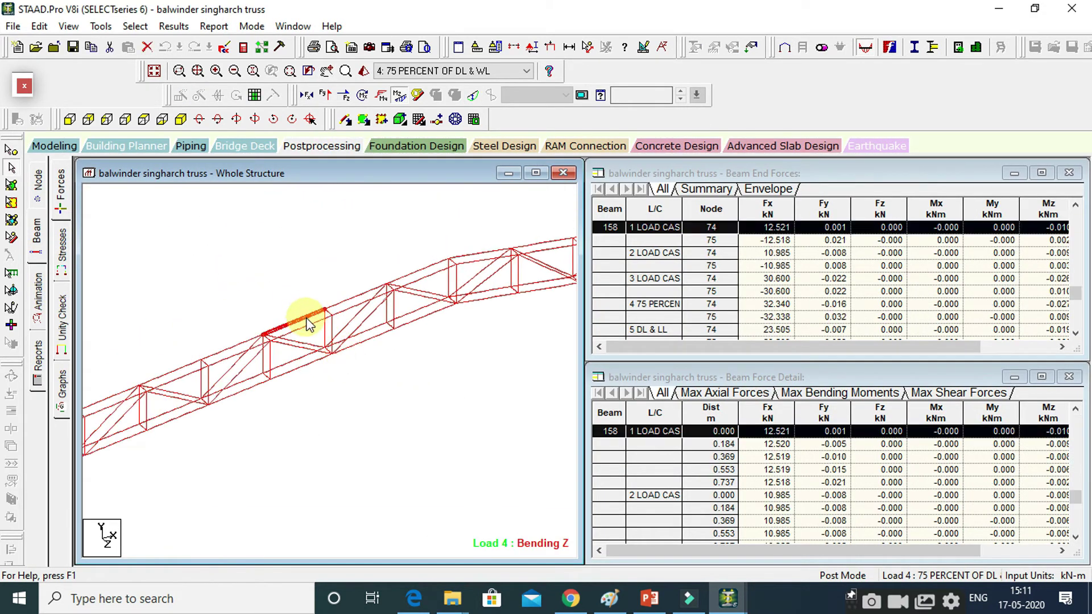
left_click(695, 138)
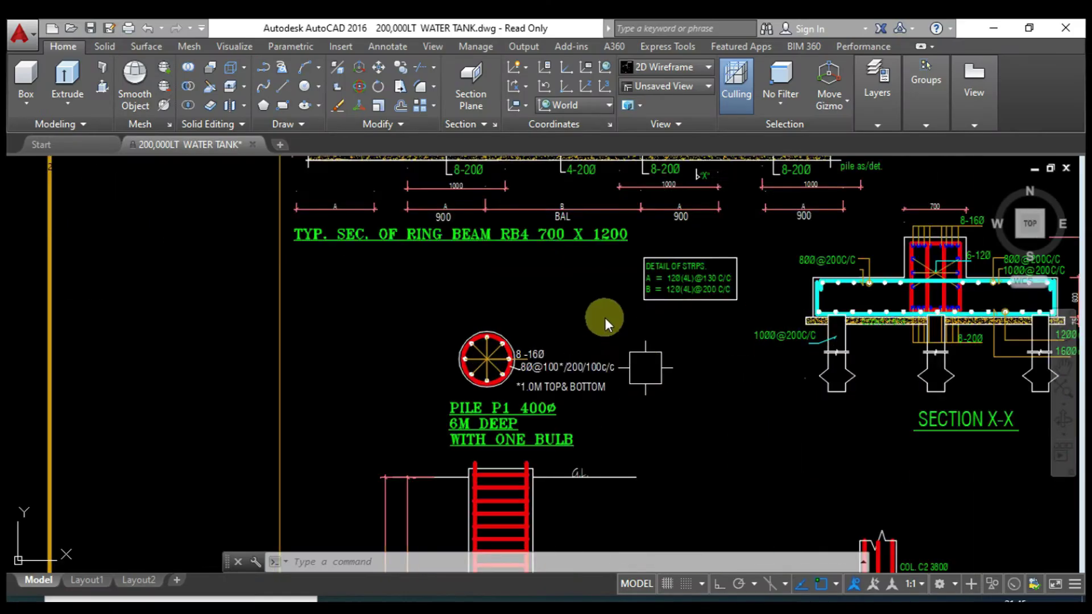
Examine the pile, ring beam, Section X-X foundation and tank elevation details in the 200,000LT WATER TANK drawing in AutoCAD
scroll(602, 313, "up", 2)
scroll(669, 346, "down", 6)
scroll(616, 514, "up", 4)
mouse_move(615, 513)
middle_mouse_down()
mouse_move(580, 411)
mouse_move(324, 242)
mouse_move(205, 353)
middle_mouse_up()
scroll(272, 362, "down", 2)
middle_click_drag(769, 283, 425, 370)
mouse_move(797, 323)
middle_mouse_down()
mouse_move(746, 443)
mouse_move(764, 408)
mouse_move(753, 239)
mouse_move(583, 351)
middle_mouse_up()
scroll(575, 335, "down", 4)
scroll(990, 301, "up", 6)
middle_click_drag(990, 301, 736, 319)
scroll(675, 276, "up", 4)
mouse_move(675, 275)
middle_mouse_down()
mouse_move(688, 299)
mouse_move(829, 173)
middle_mouse_up()
scroll(830, 174, "down", 2)
middle_click_drag(611, 393, 616, 186)
scroll(659, 474, "down", 2)
mouse_move(660, 473)
middle_mouse_down()
mouse_move(651, 348)
mouse_move(679, 203)
middle_mouse_up()
scroll(609, 540, "down", 2)
middle_click_drag(609, 540, 649, 351)
scroll(586, 450, "up", 8)
mouse_move(586, 450)
middle_mouse_down()
mouse_move(620, 268)
mouse_move(599, 341)
middle_mouse_up()
scroll(599, 341, "down", 2)
middle_click_drag(864, 387, 735, 468)
scroll(929, 288, "down", 4)
middle_click_drag(930, 287, 561, 506)
scroll(513, 436, "down", 12)
scroll(566, 361, "up", 12)
mouse_move(565, 361)
middle_mouse_down()
mouse_move(449, 319)
mouse_move(187, 387)
middle_mouse_up()
middle_click_drag(694, 331, 402, 402)
scroll(403, 402, "down", 4)
scroll(600, 290, "up", 4)
middle_click_drag(600, 290, 626, 340)
scroll(626, 340, "down", 2)
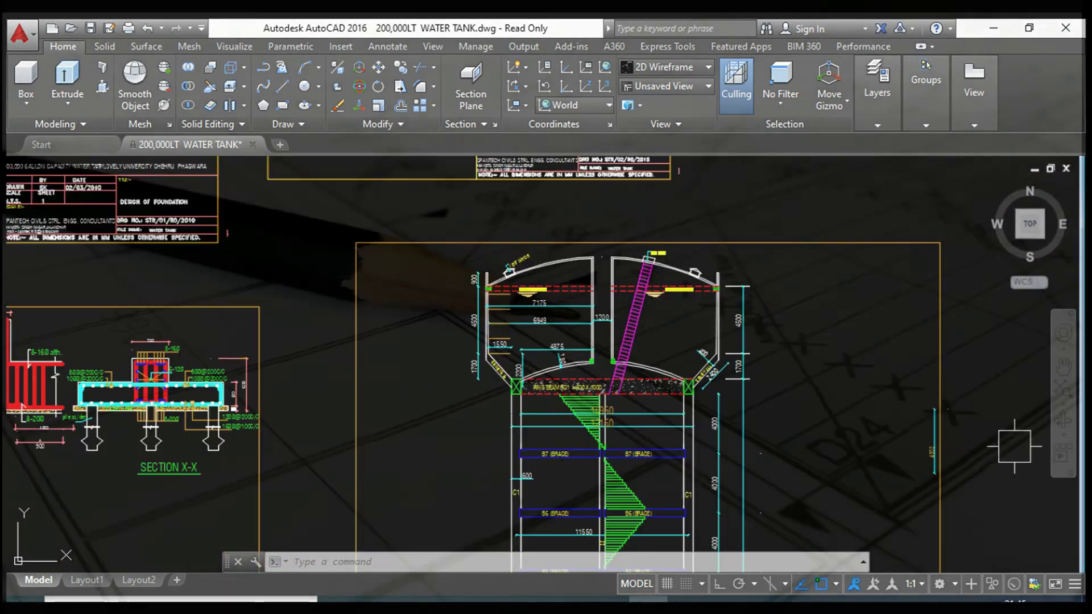